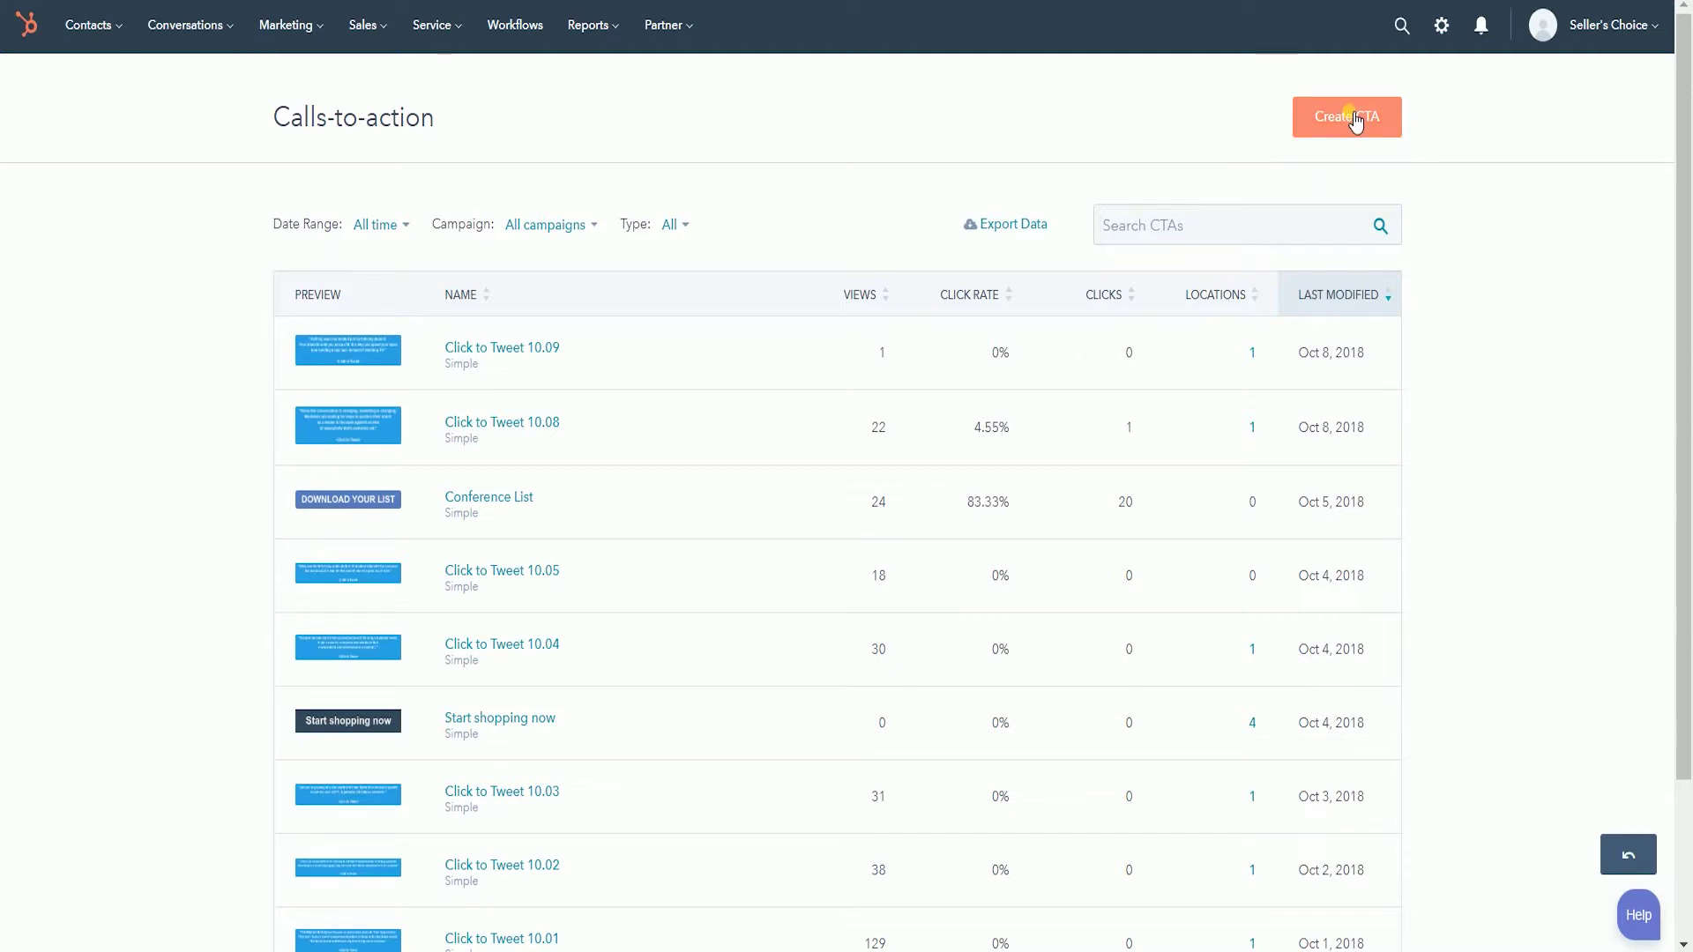
Create a new call-to-action, view the image button design, and return to the custom button design
left_click(1356, 121)
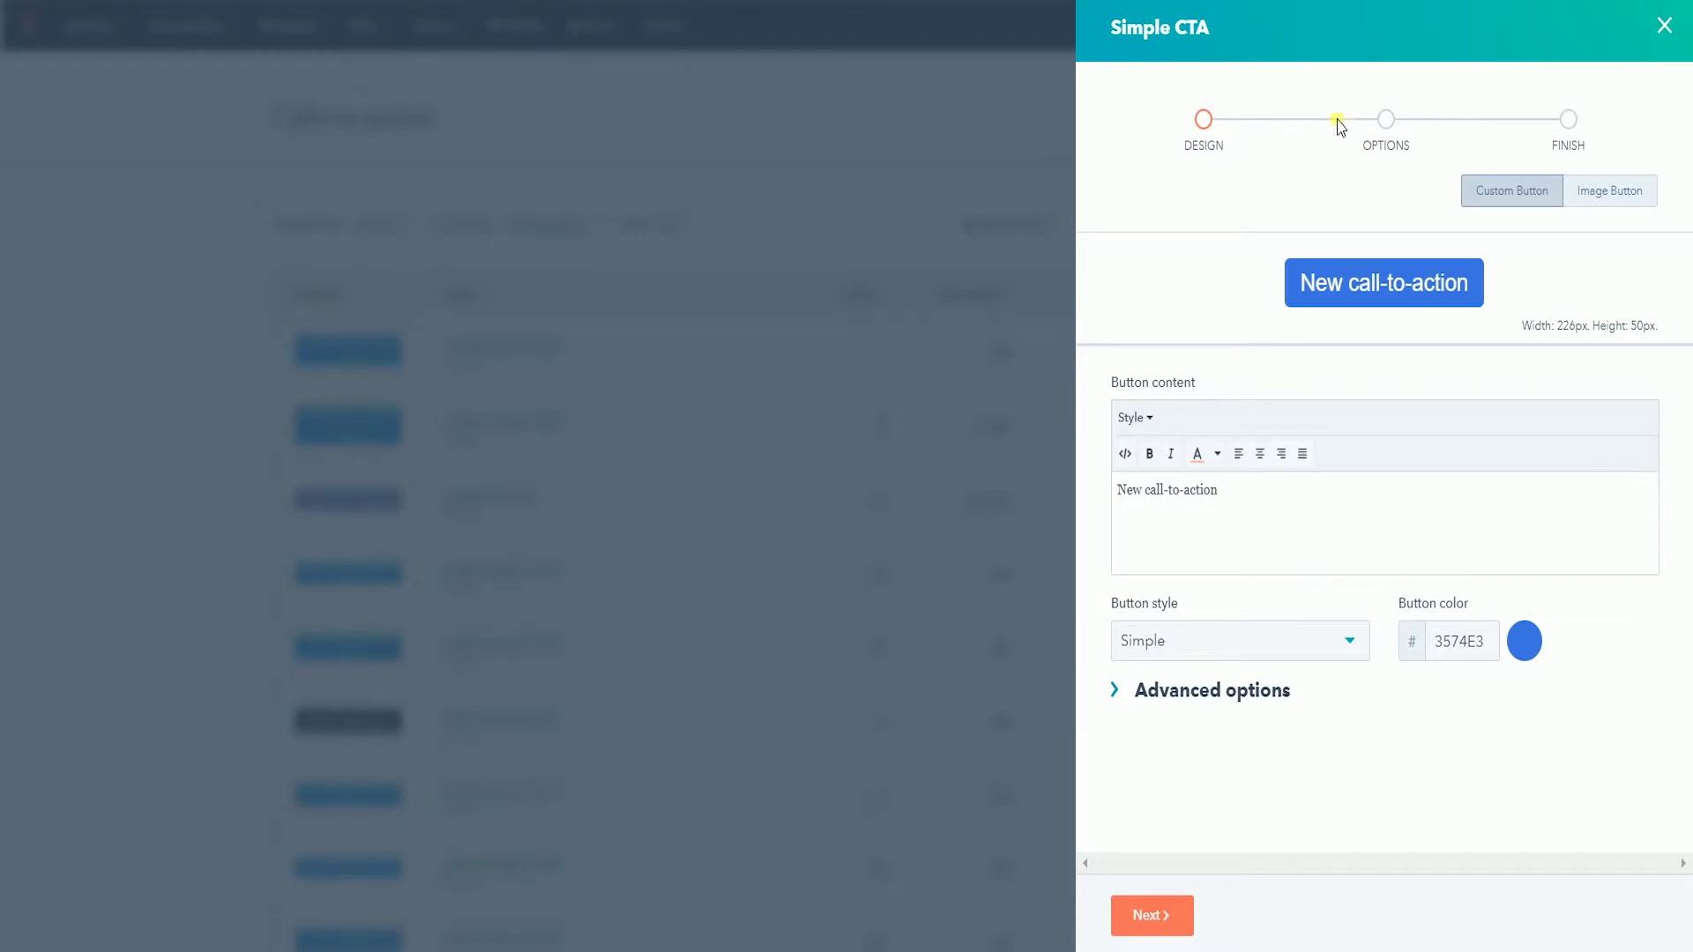
left_click_drag(1351, 32, 1093, 45)
left_click(1354, 50)
left_click(1610, 197)
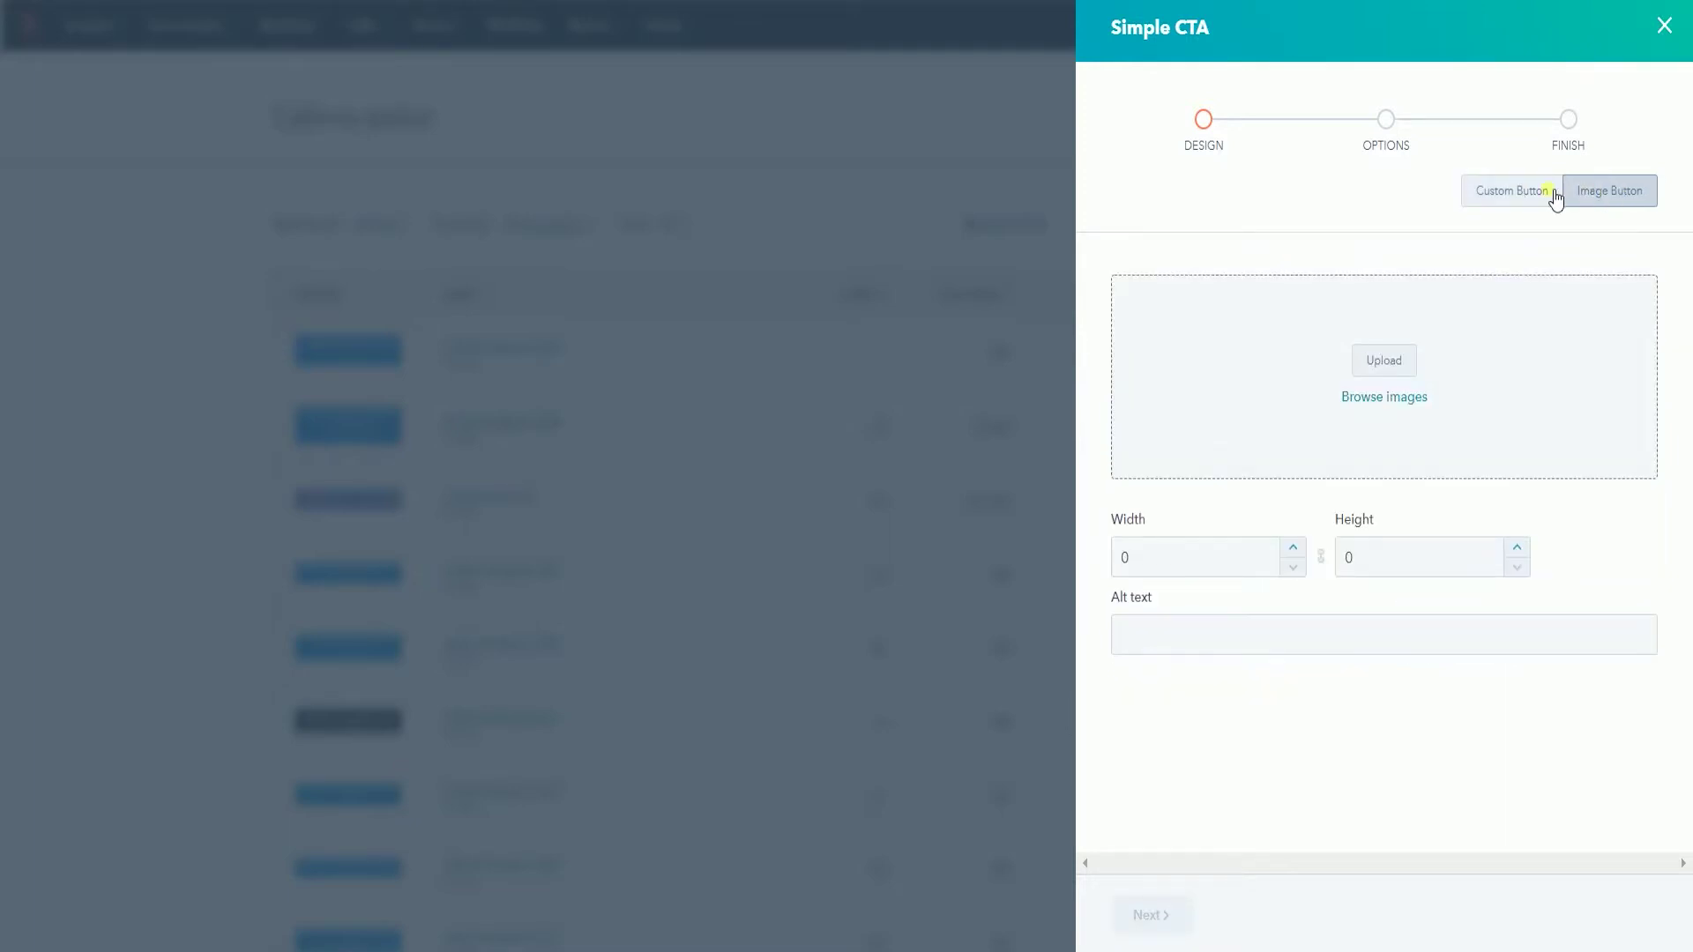
left_click(1505, 207)
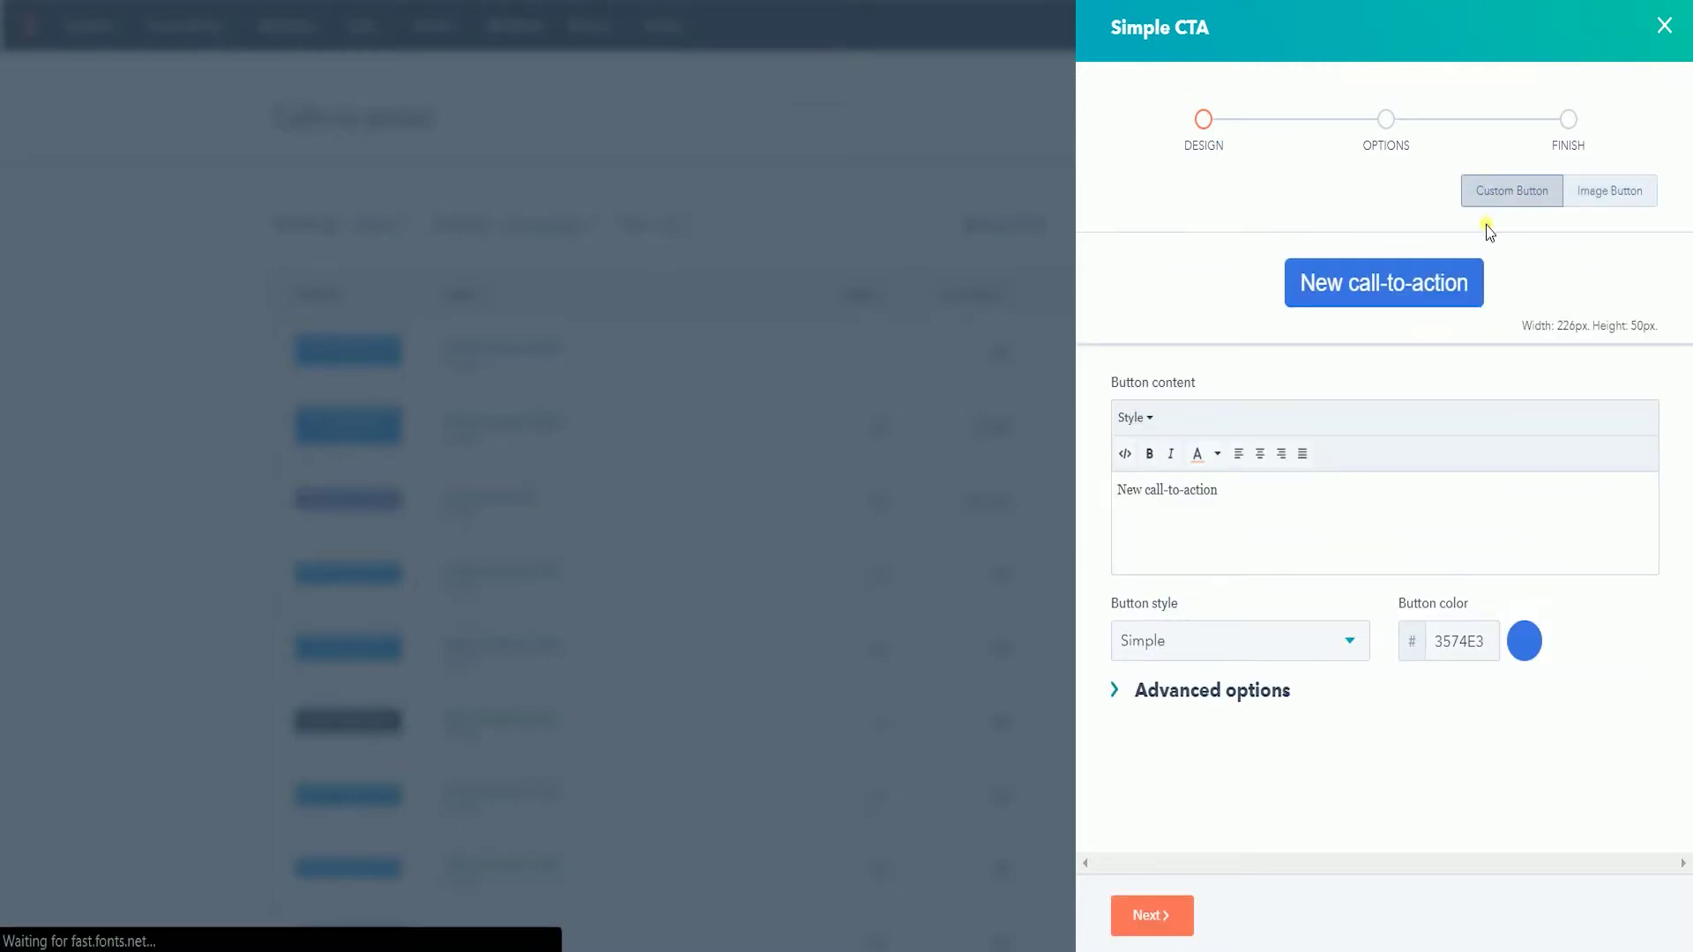
Set the button content to "GRAB YOUR FREE SLOT NOW!"
triple_click(1303, 480)
type("G")
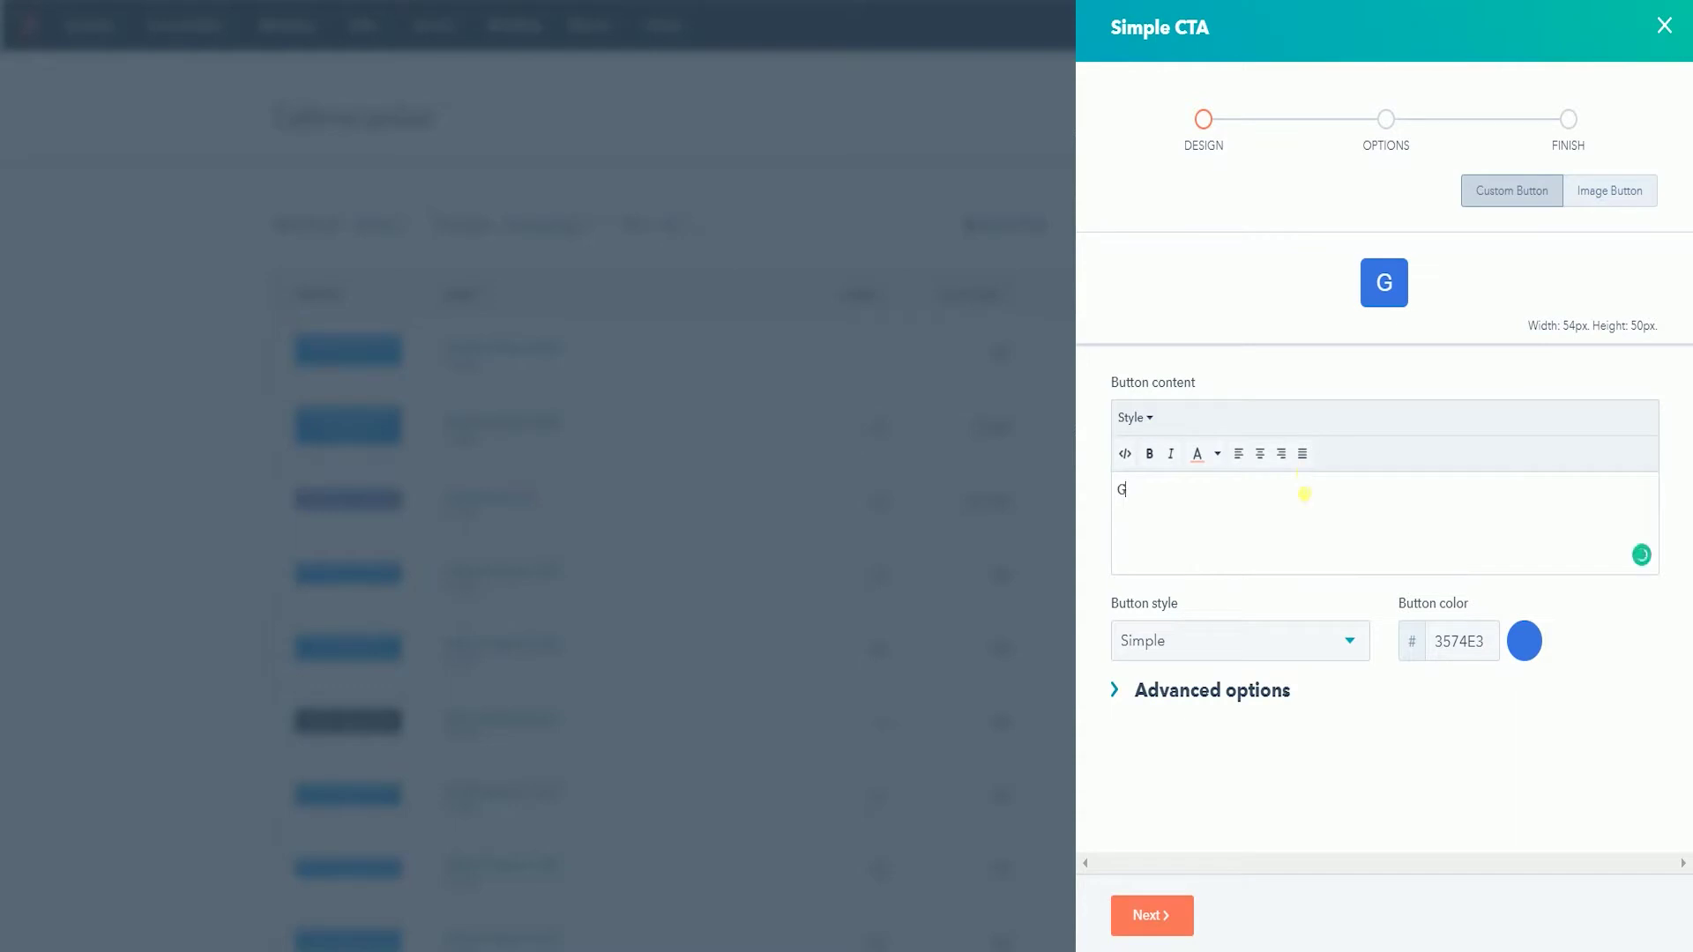
type("et your f")
key("ctrl+a")
type("GET YOUR FREE SLOT NOW")
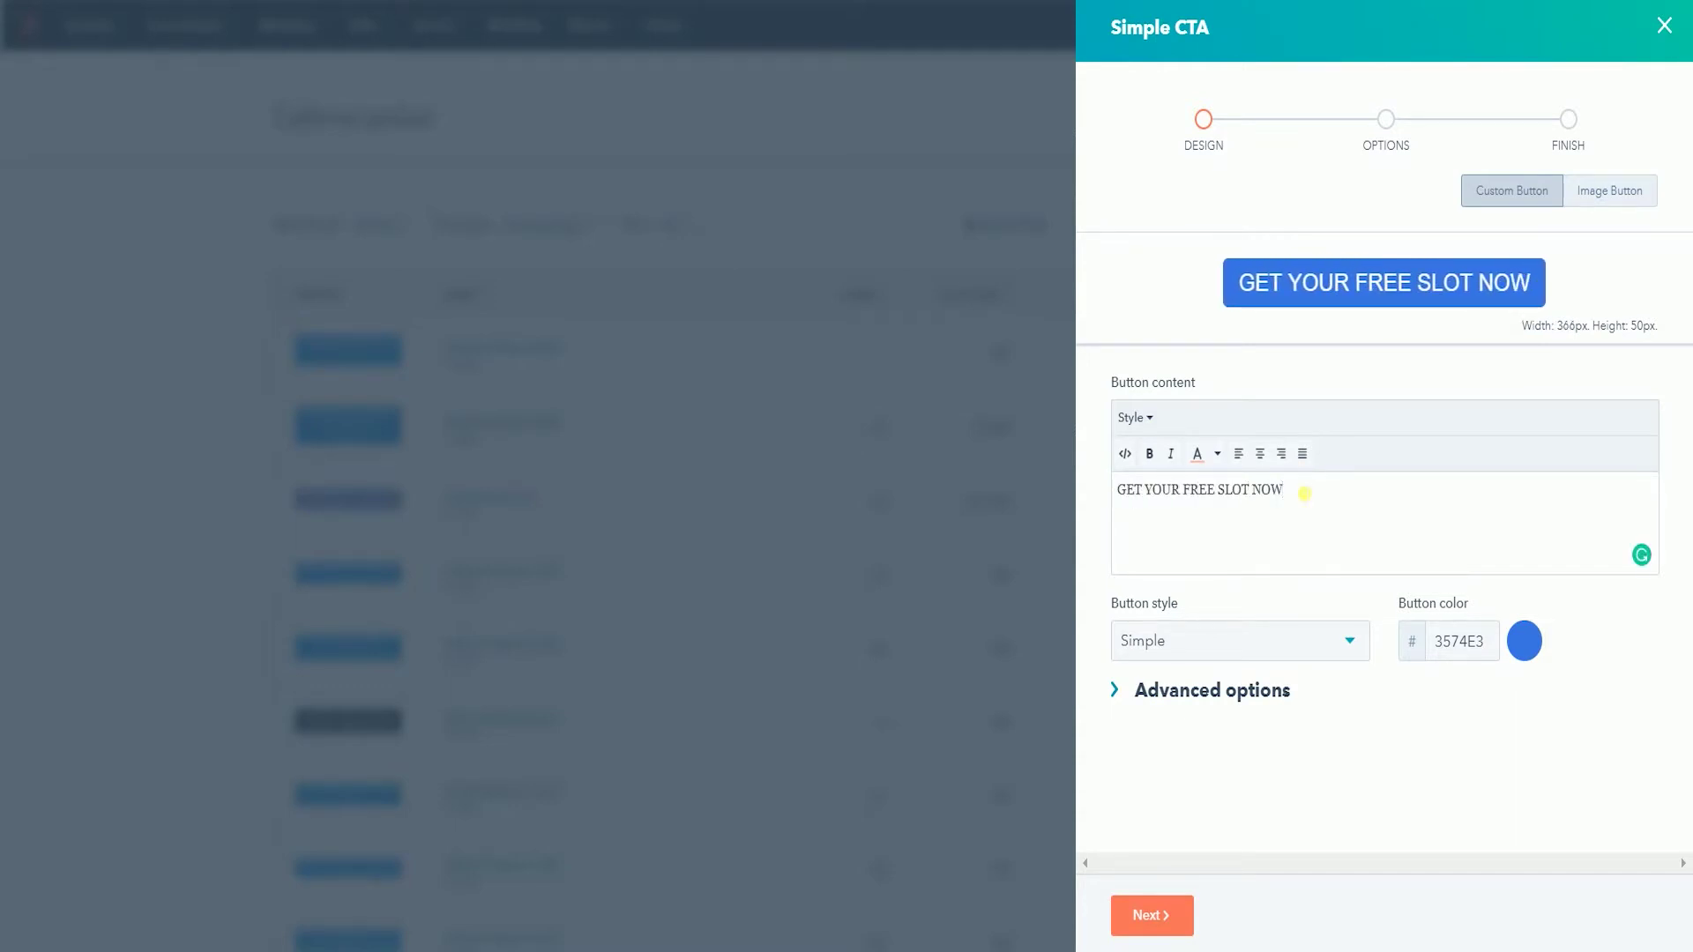
key("ctrl+a")
type("GRAB YOUR FREE SLOT NOW!")
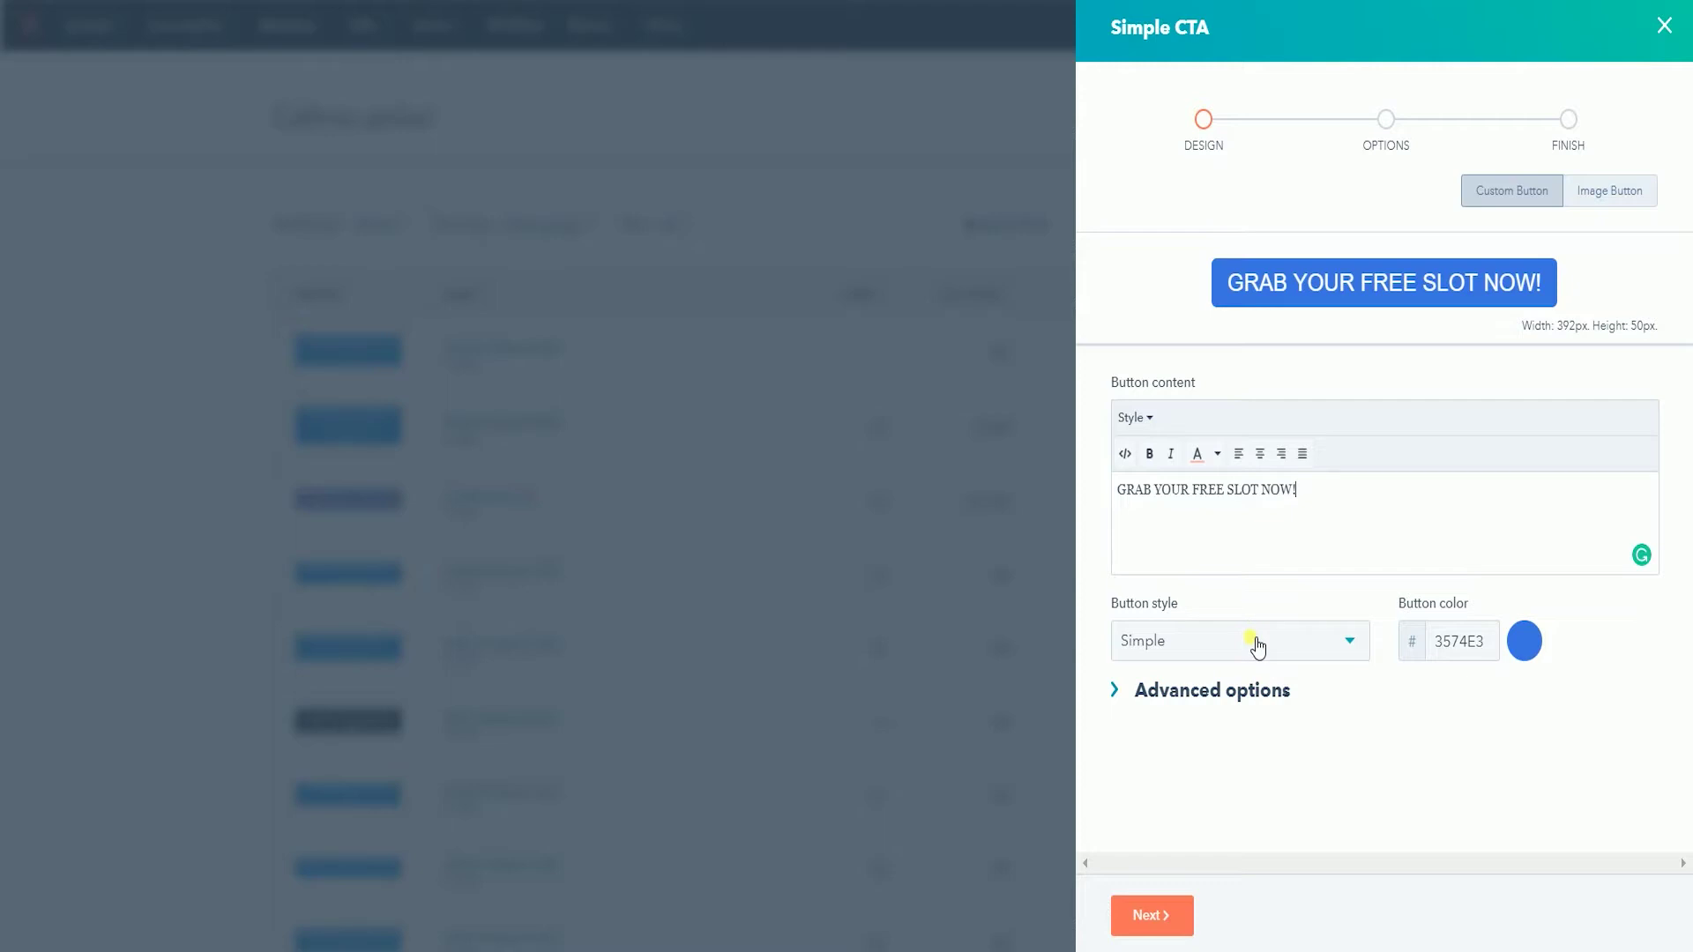
Set the button style to Primary and the button color to pure red, ff0000
left_click(1256, 646)
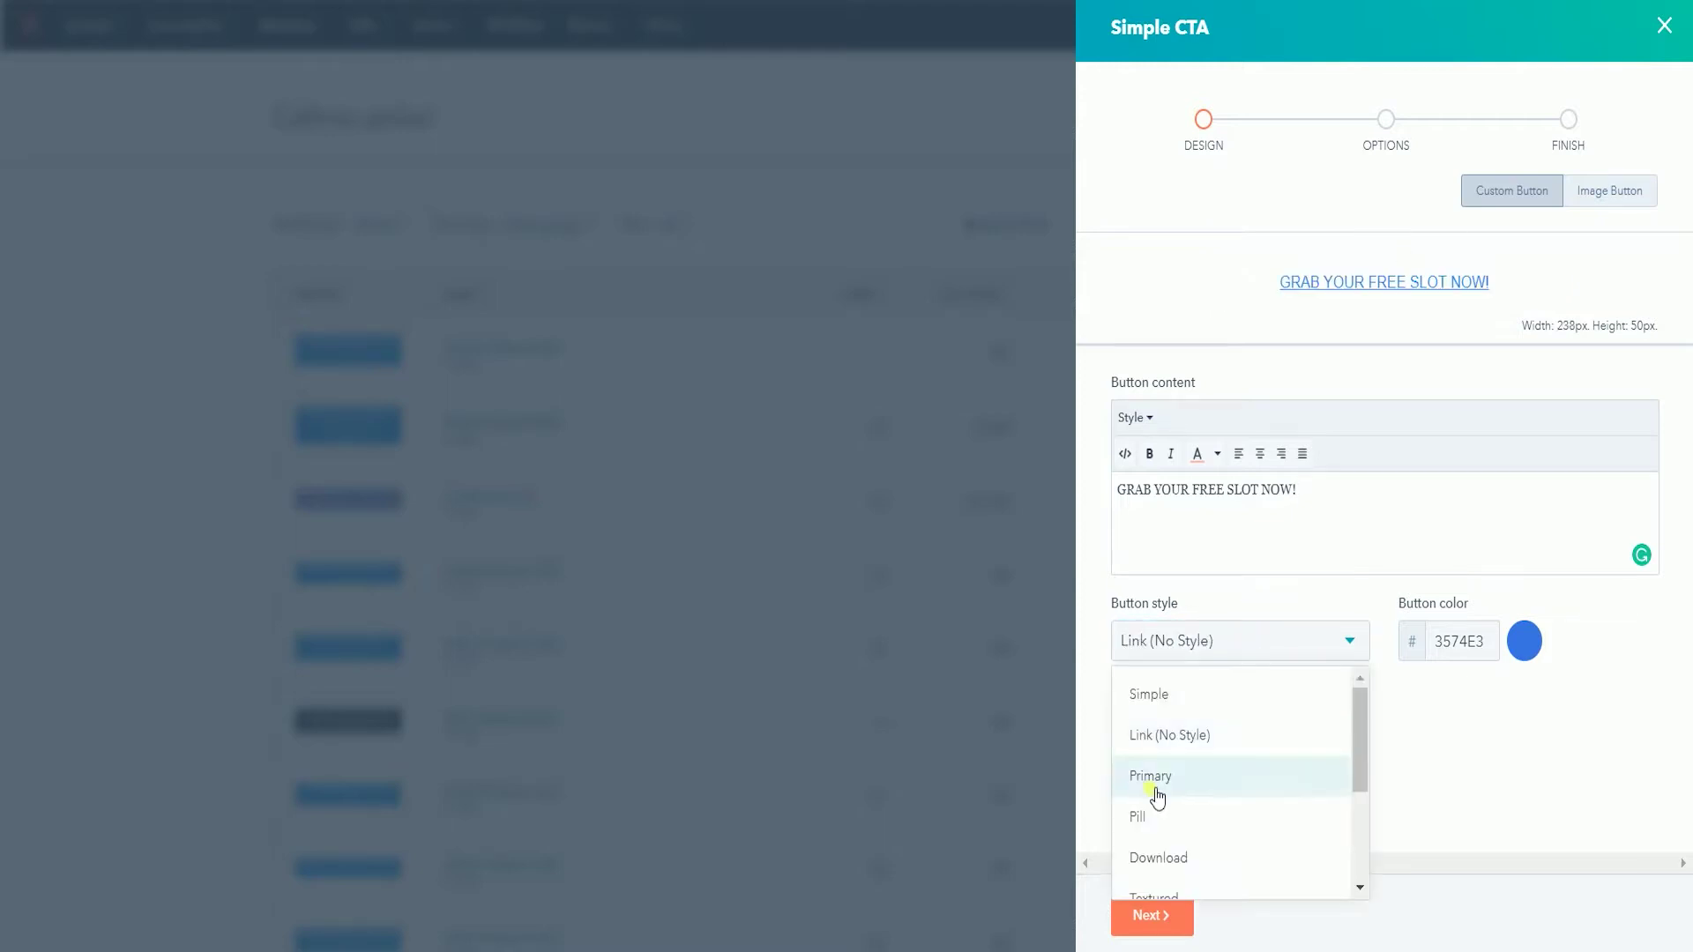
left_click(1139, 854)
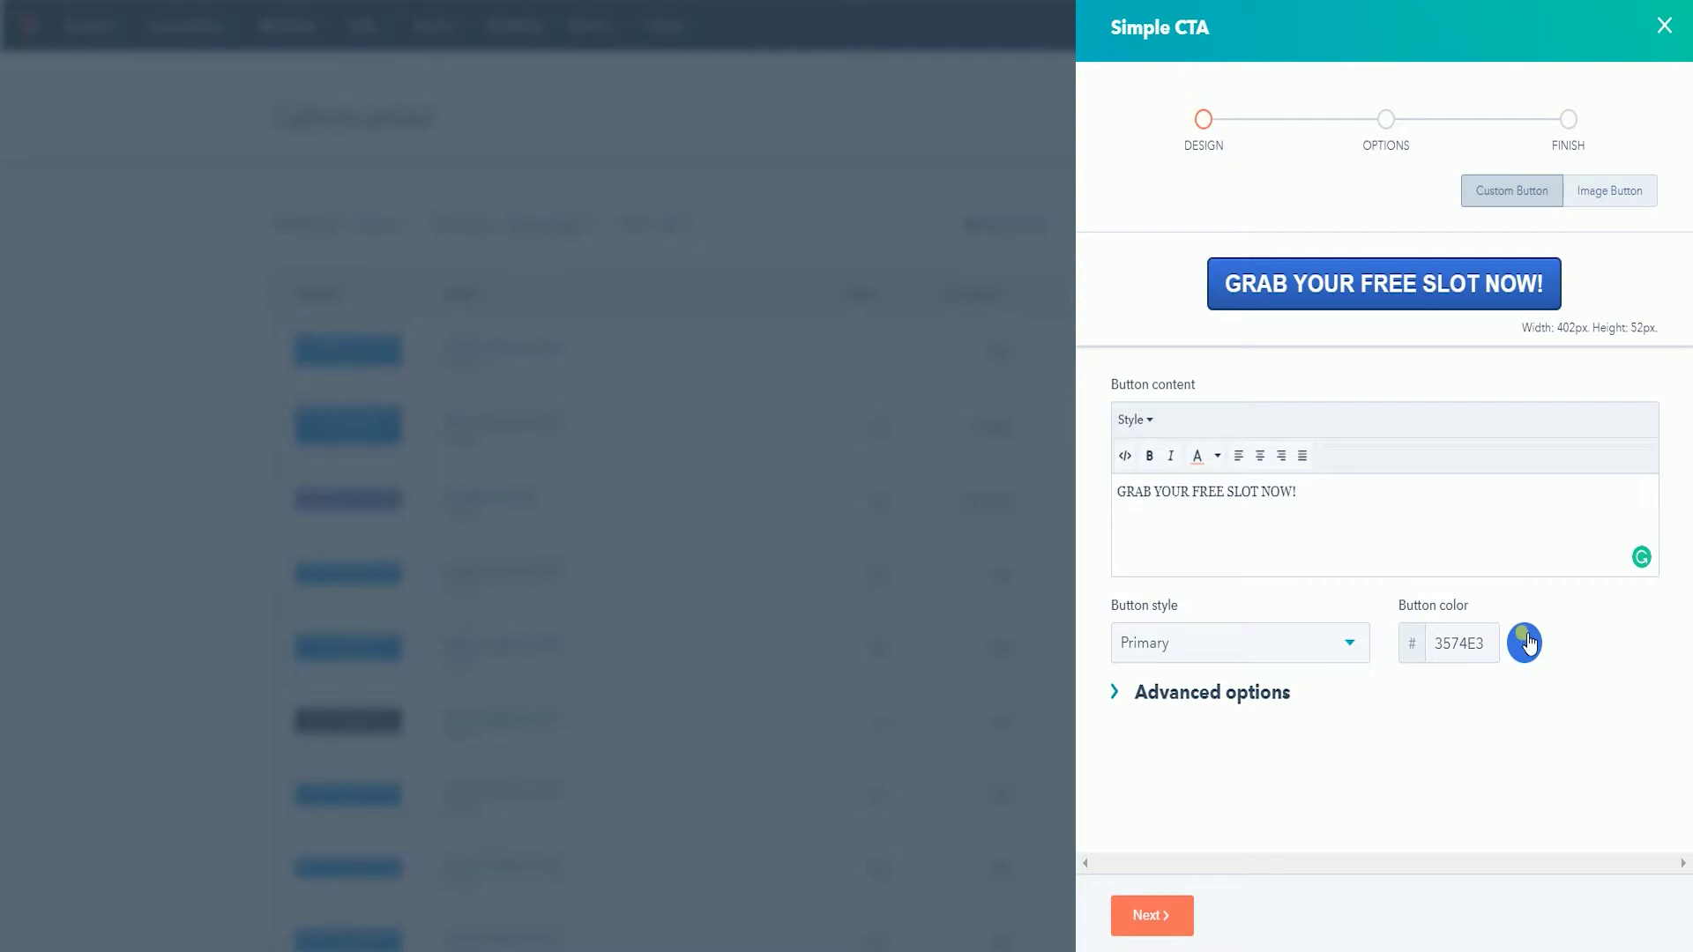
left_click(1525, 642)
left_click(1266, 566)
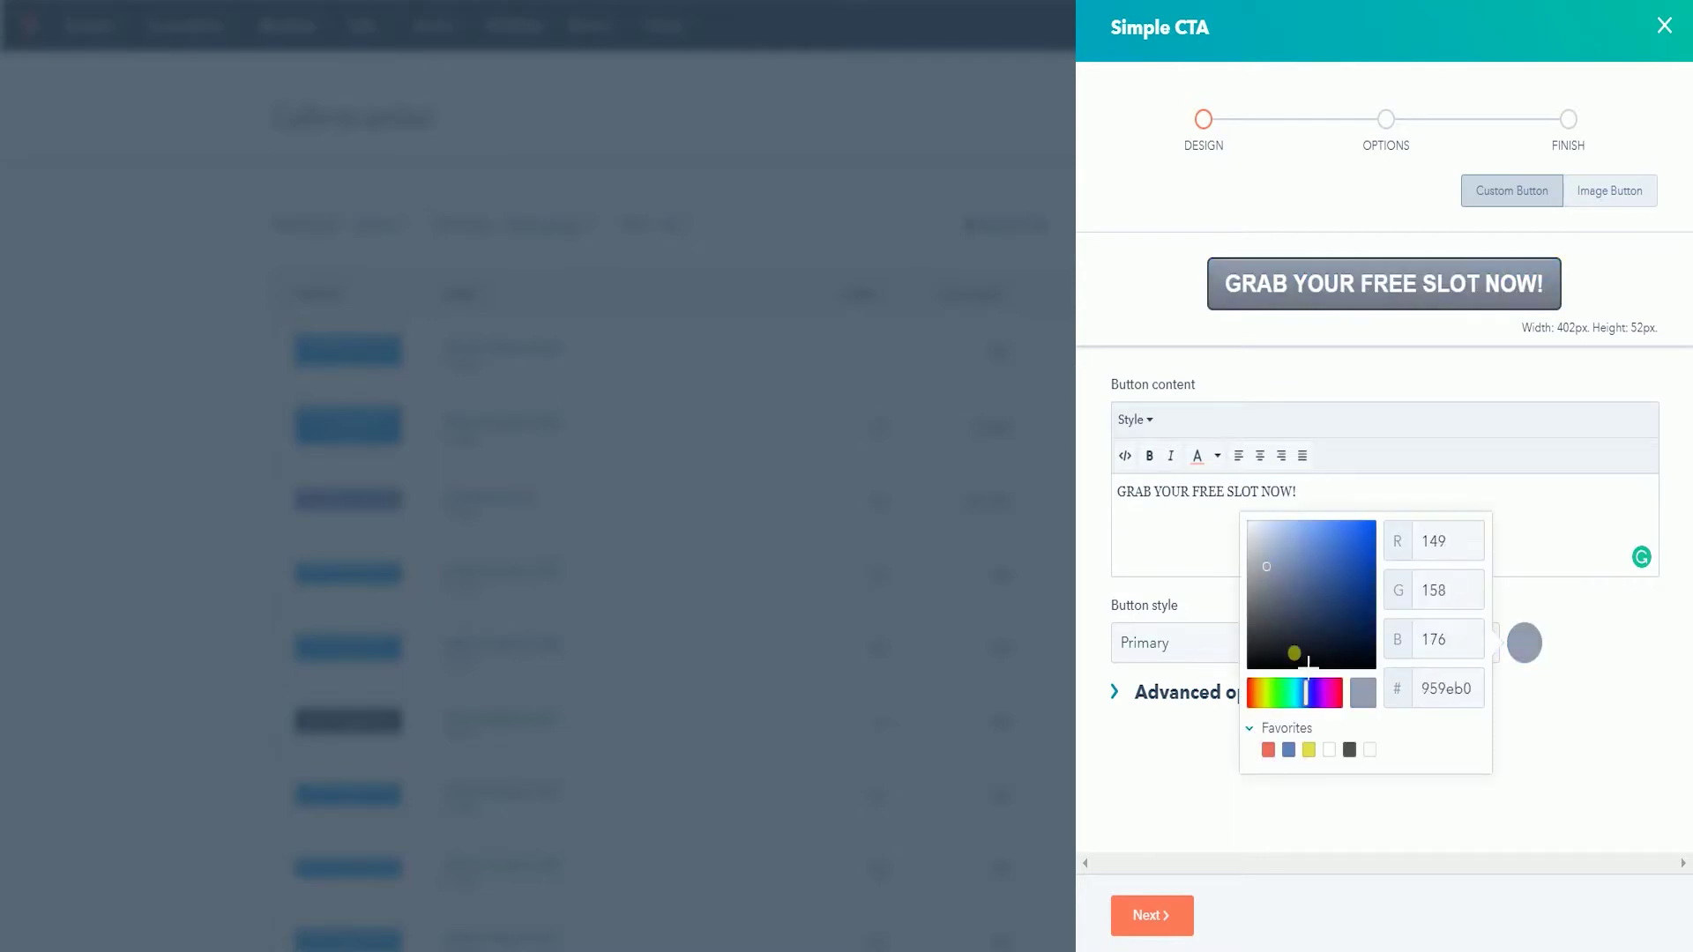
left_click(1249, 691)
left_click(1304, 616)
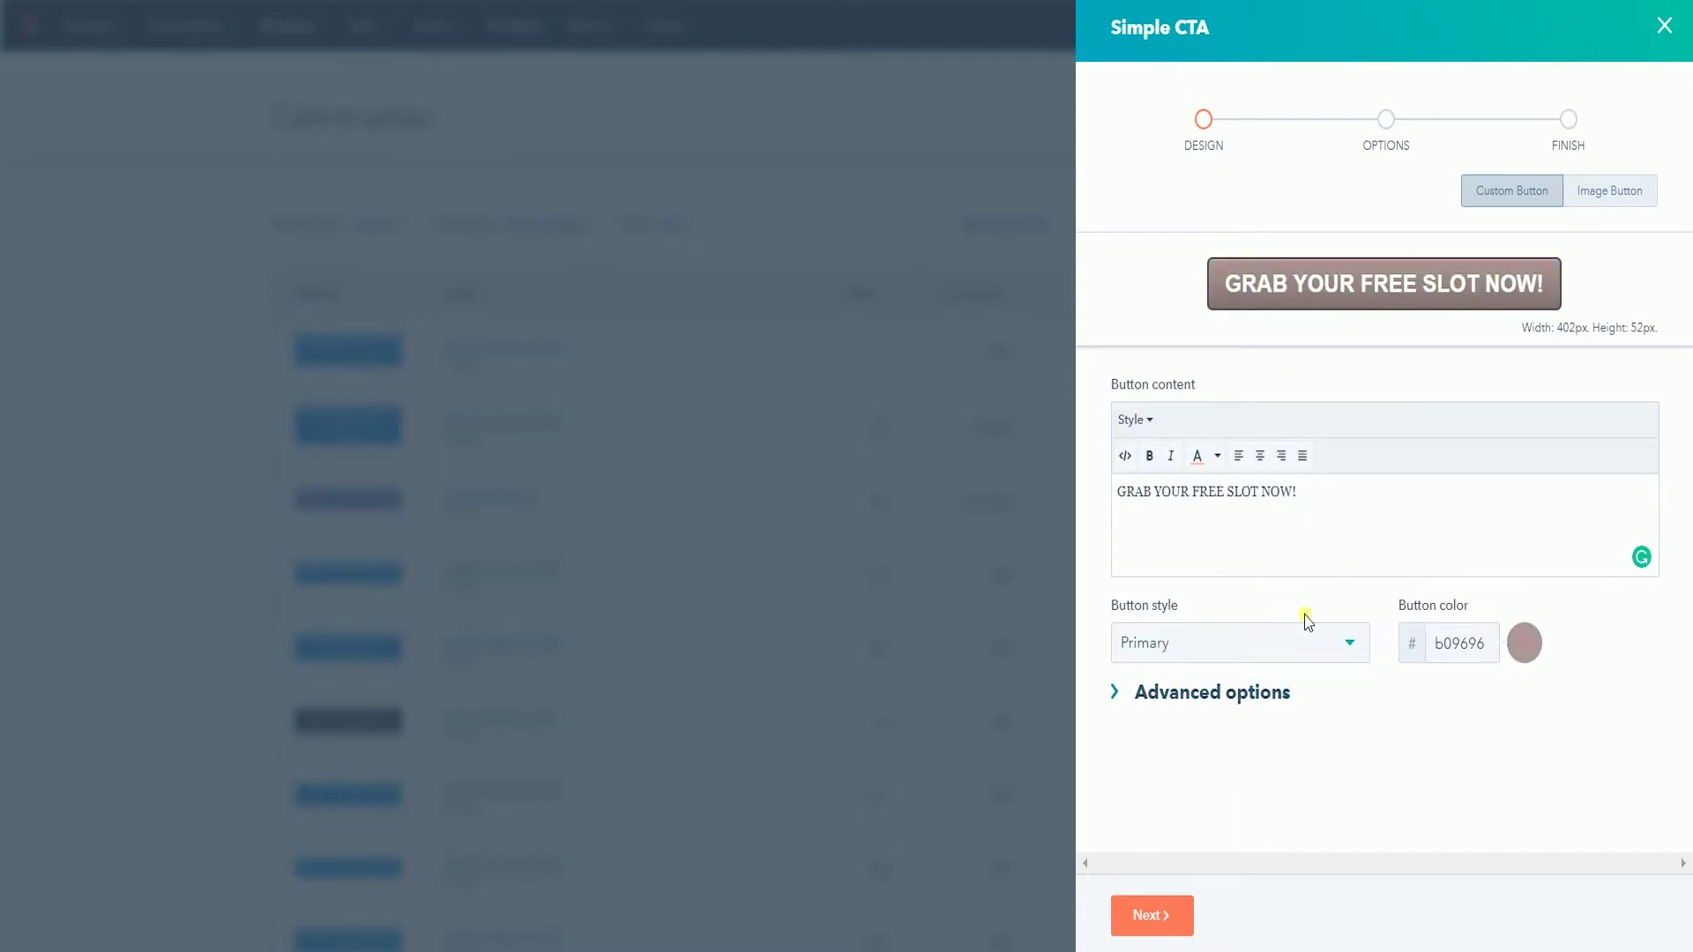
left_click(1531, 646)
left_click_drag(1331, 616, 1381, 514)
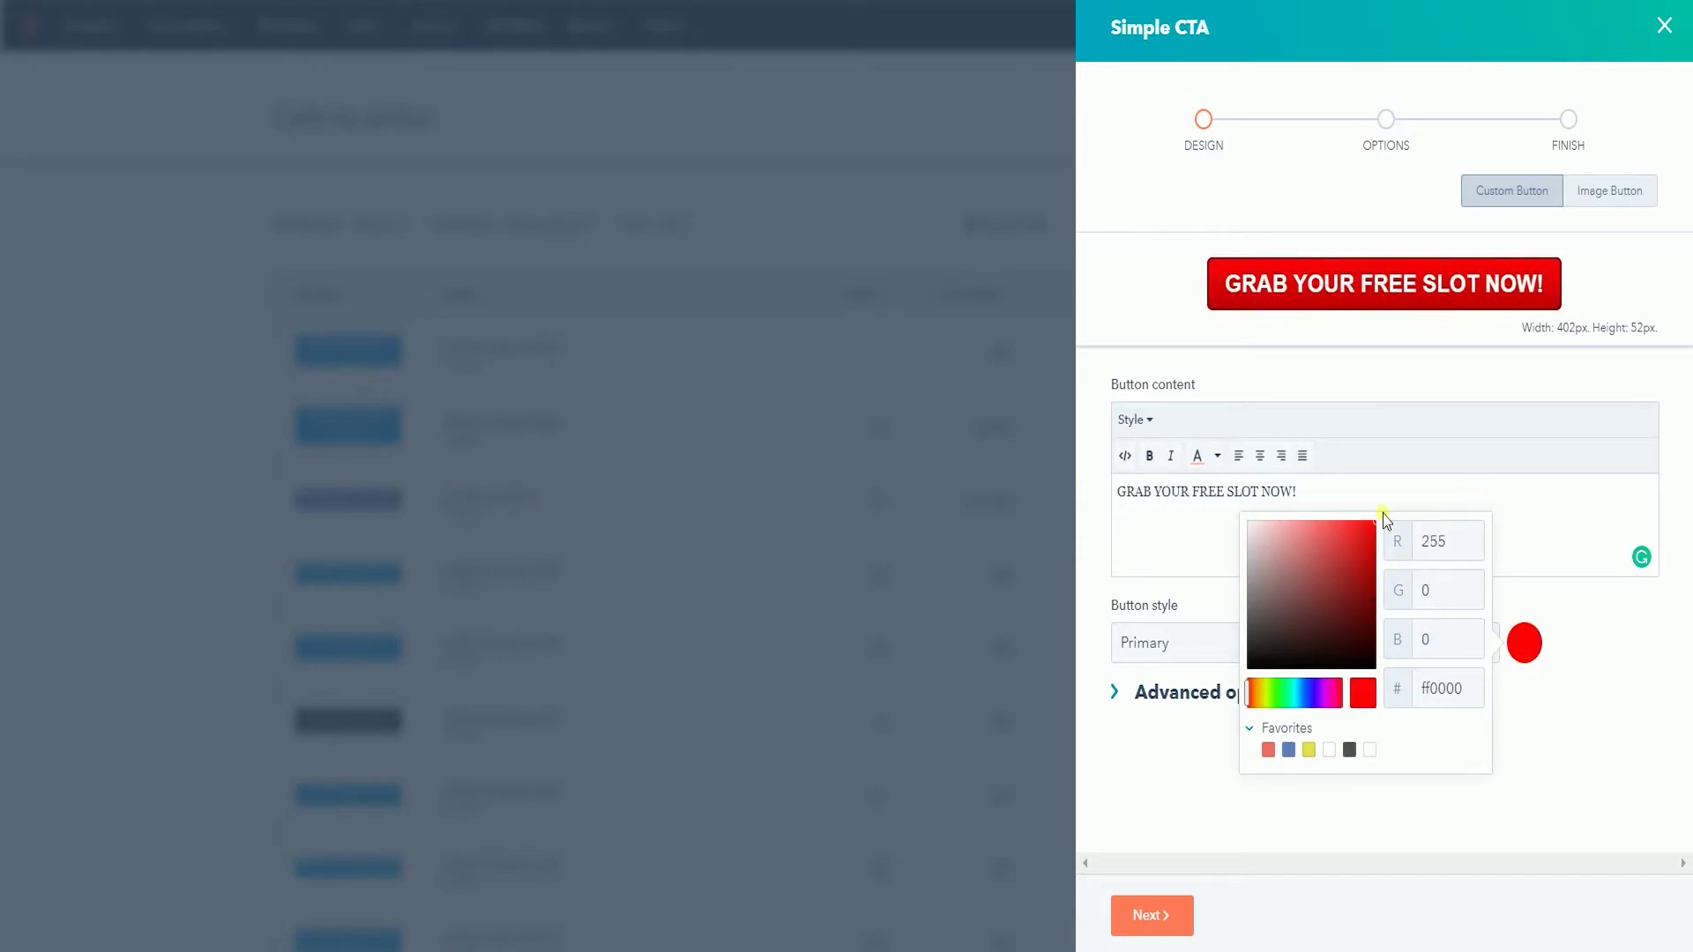
left_click(1492, 838)
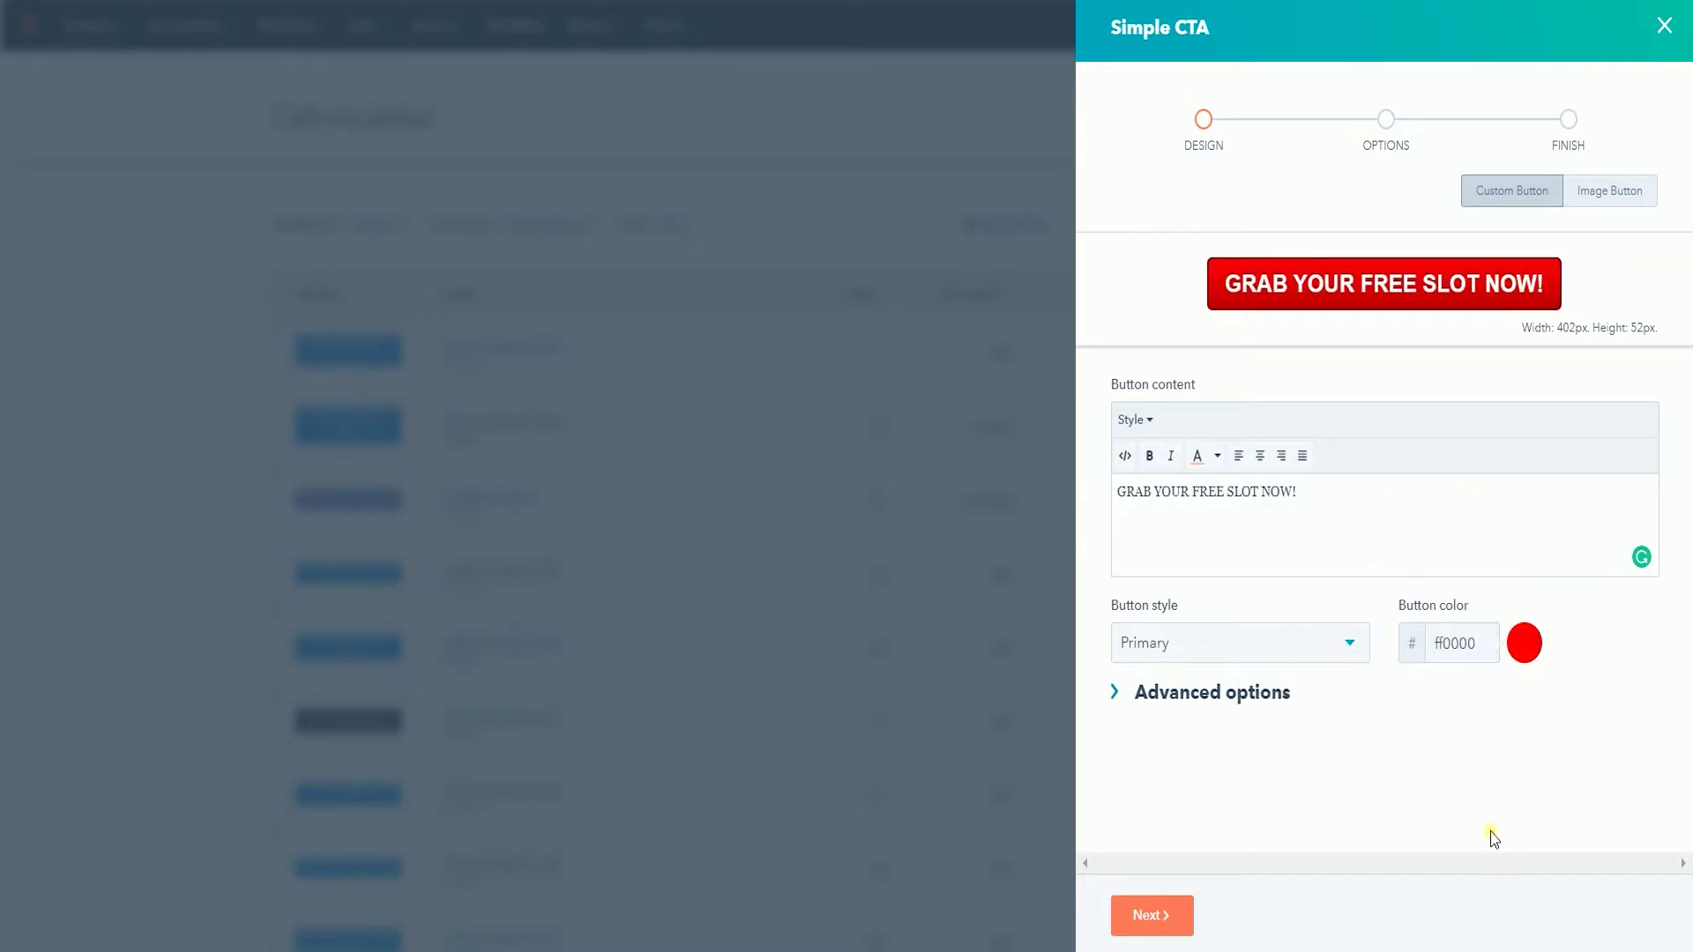
Examine the button's advanced options for size, padding and custom CSS, and collapse them again
left_click(1118, 696)
scroll(1493, 740, "down", 2)
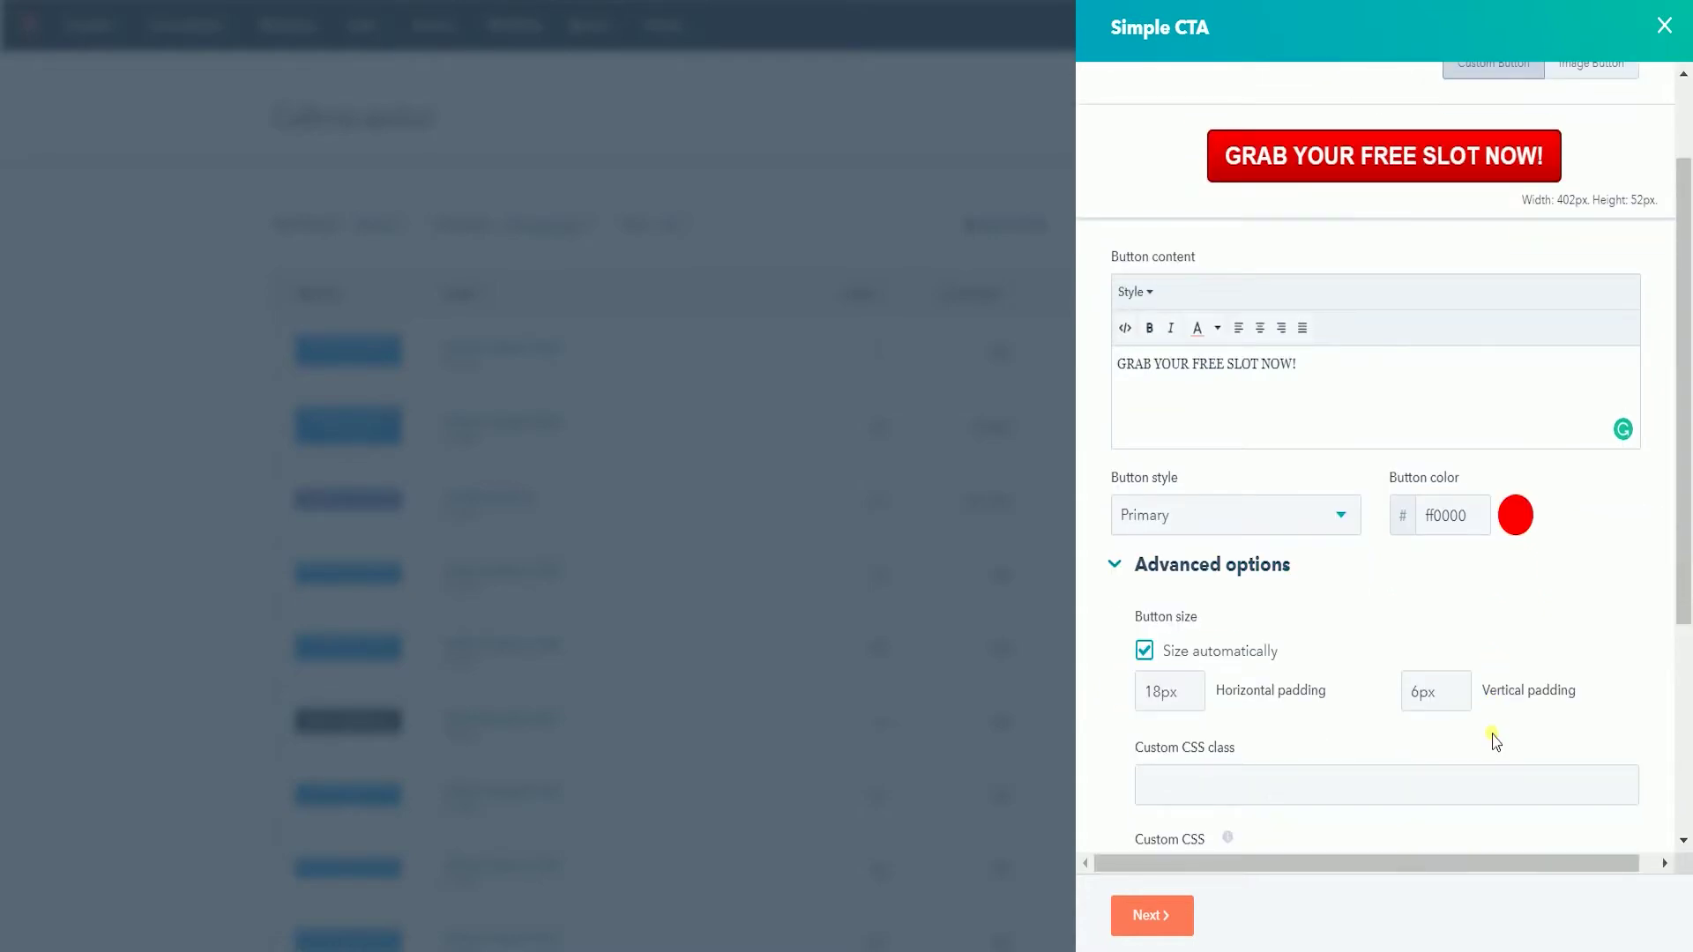
scroll(1492, 741, "down", 5)
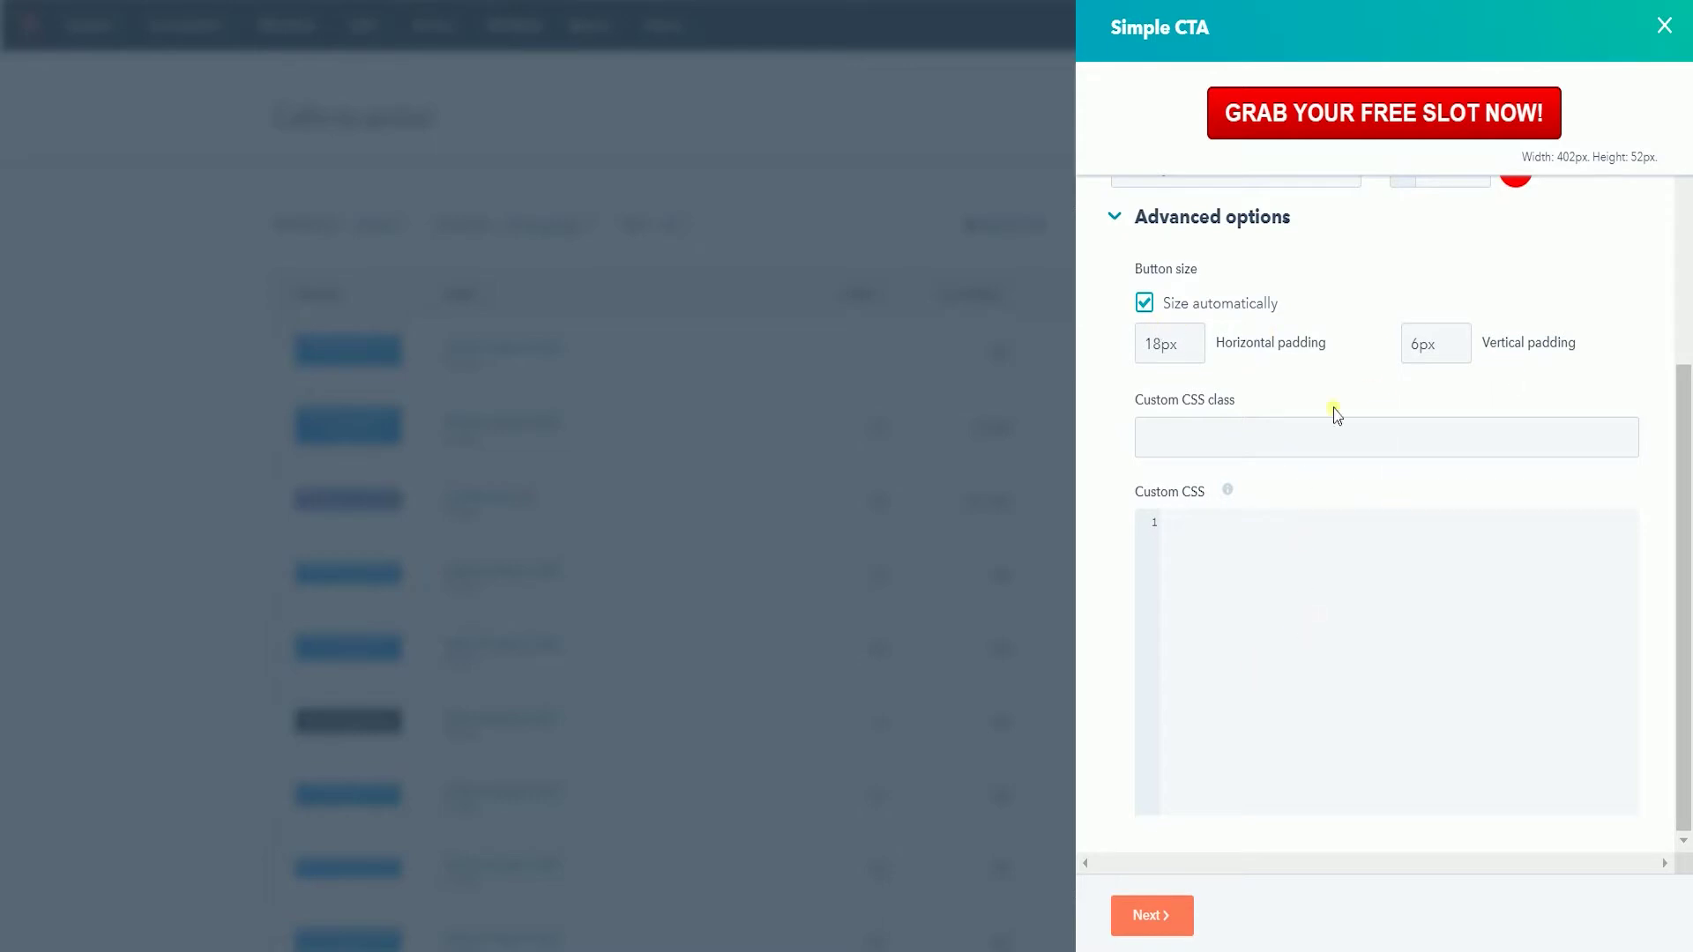
scroll(1463, 701, "up", 5)
left_click(1113, 690)
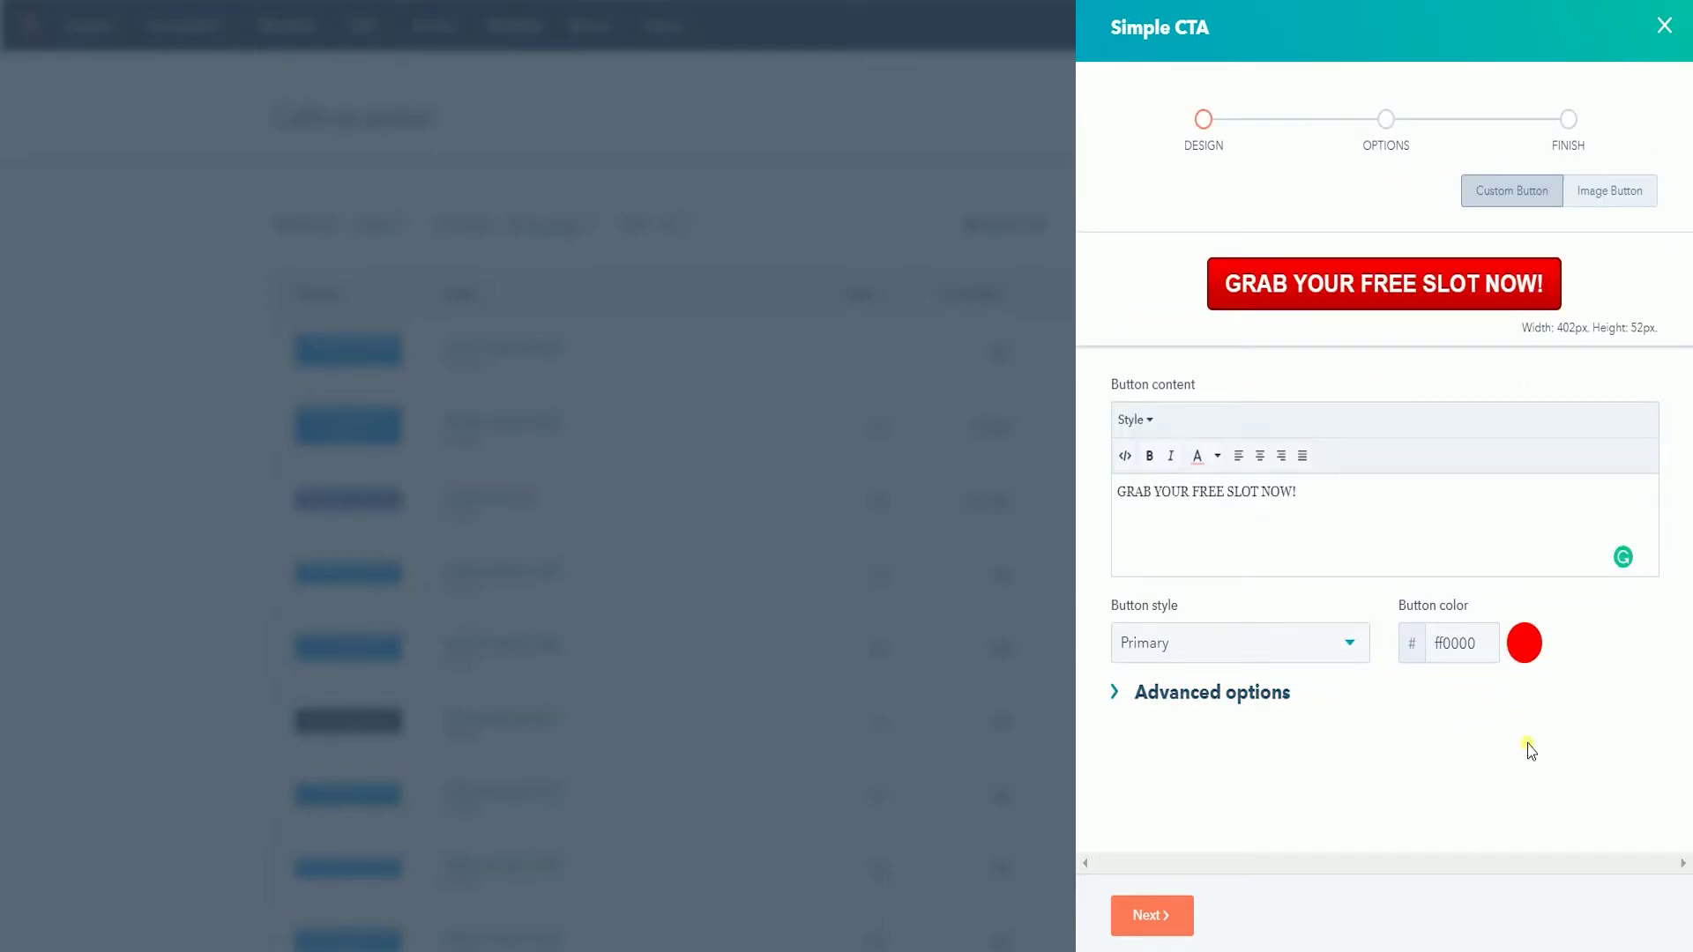
Proceed to the CTA's options and set its internal name to "Test CTA"
left_click(1170, 922)
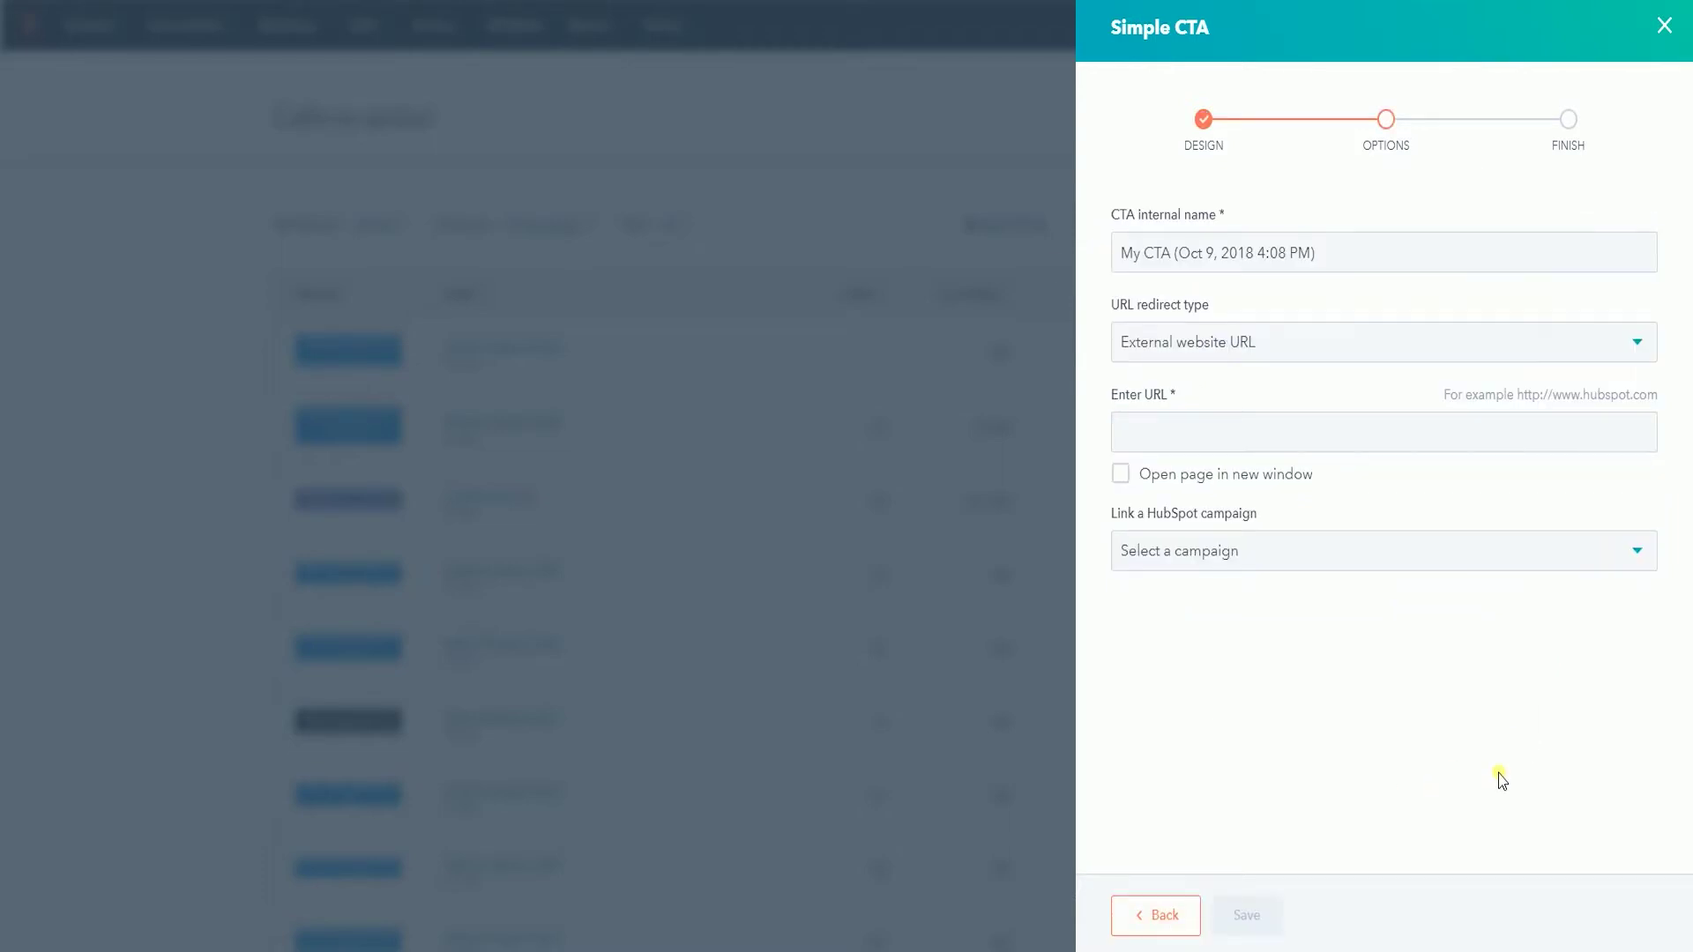
type("Test CTA")
left_click(1335, 716)
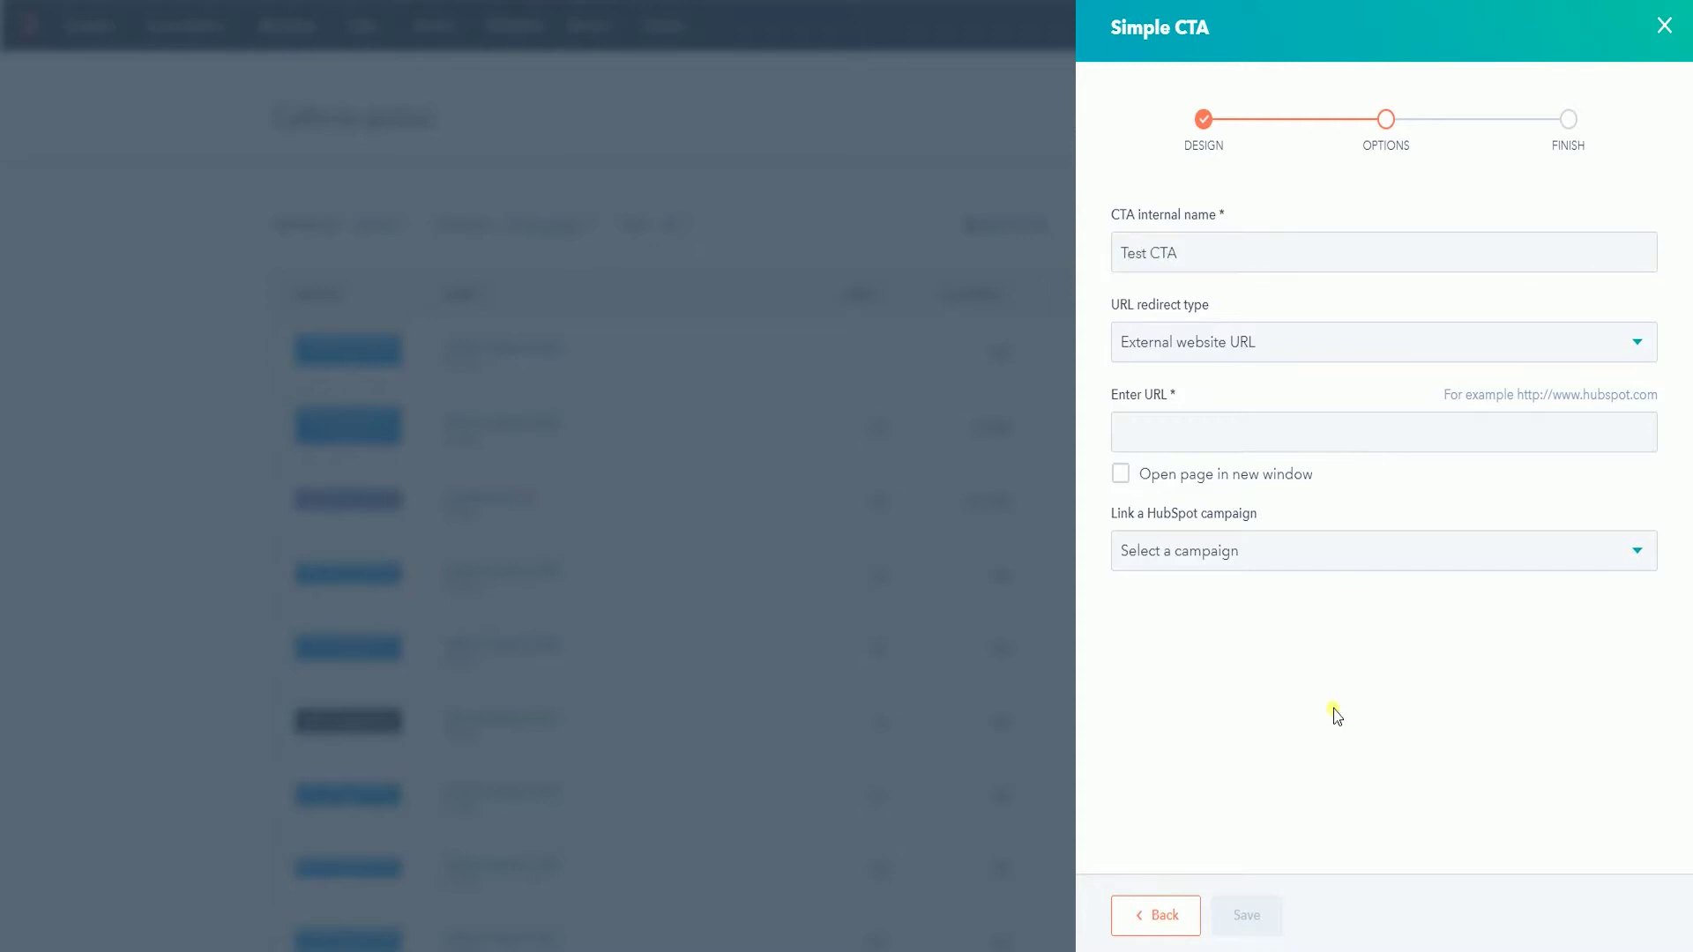
left_click(1288, 351)
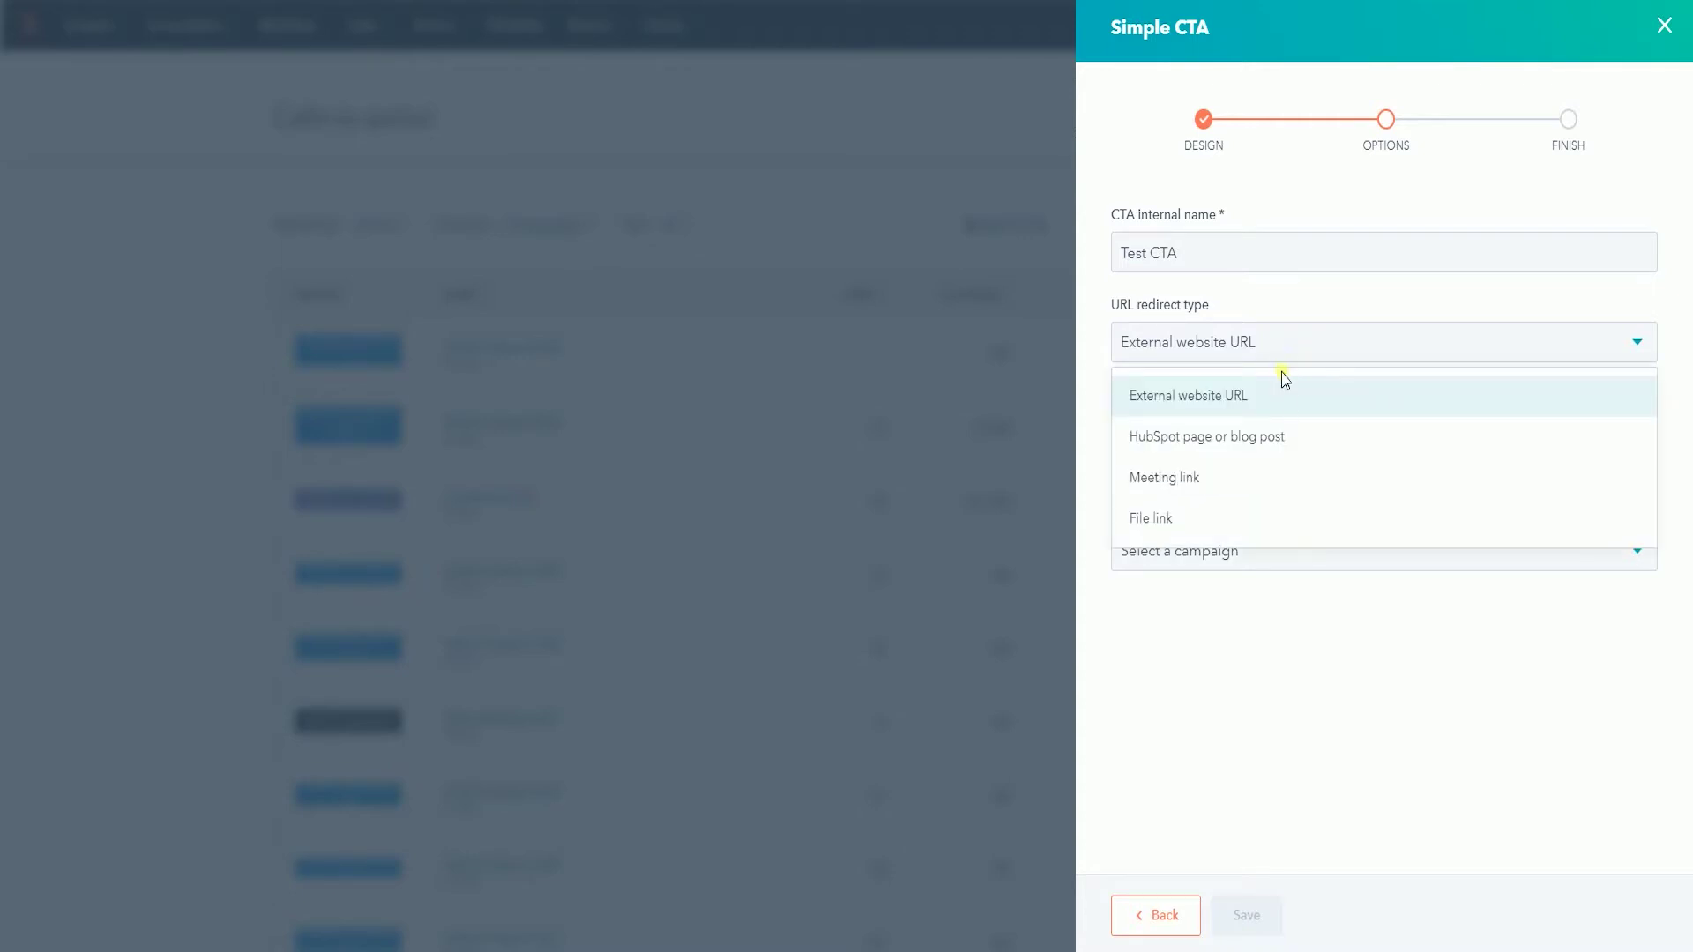
left_click(1287, 406)
left_click(1261, 430)
type("https://go.sellerschoice.agency/ecommerce-webinar")
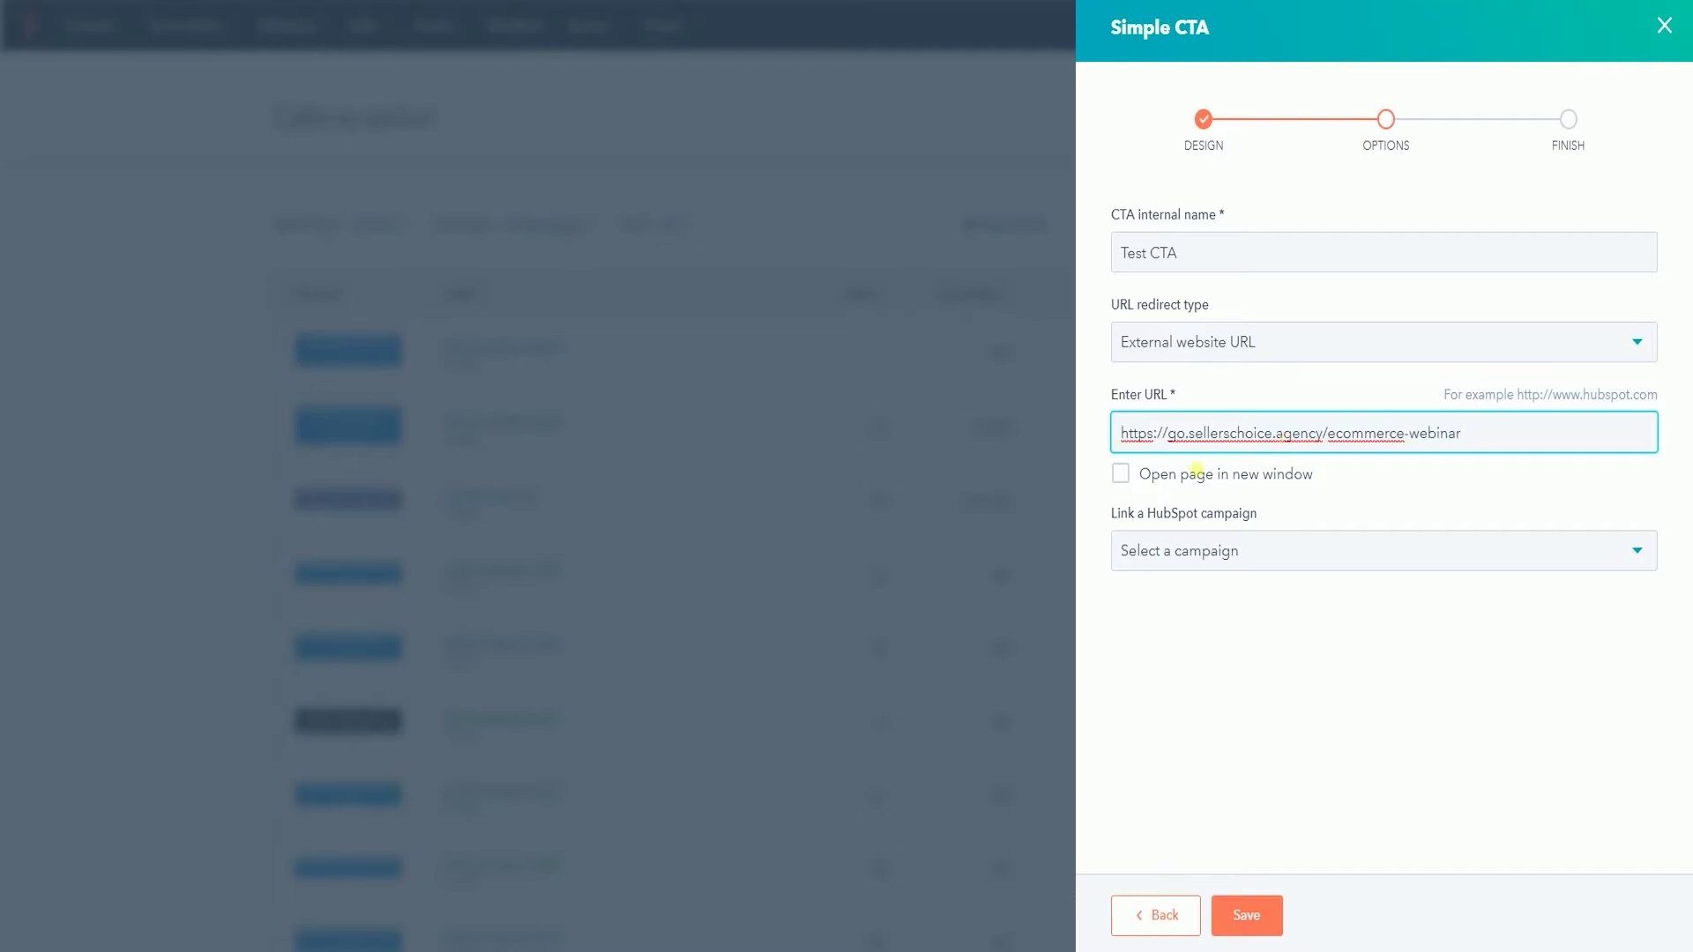
left_click(1120, 474)
left_click(1281, 551)
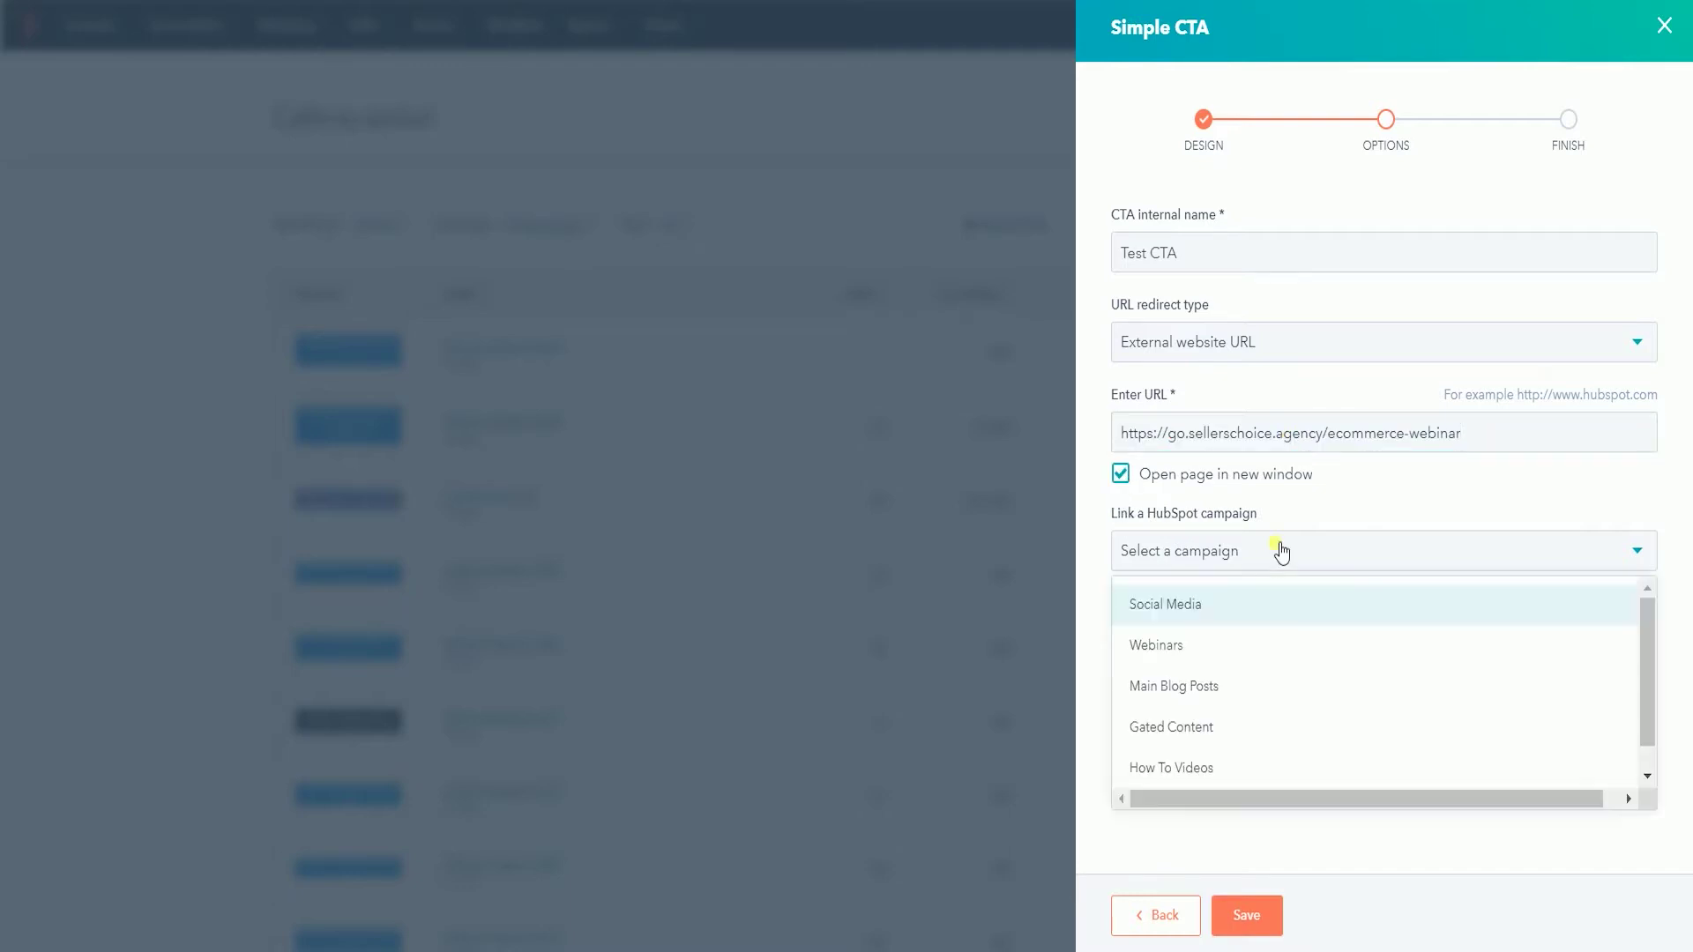
left_click(1378, 647)
Change the URL redirect type to HubSpot page or blog post and pick a page by searching for "webinar"
left_click(1323, 344)
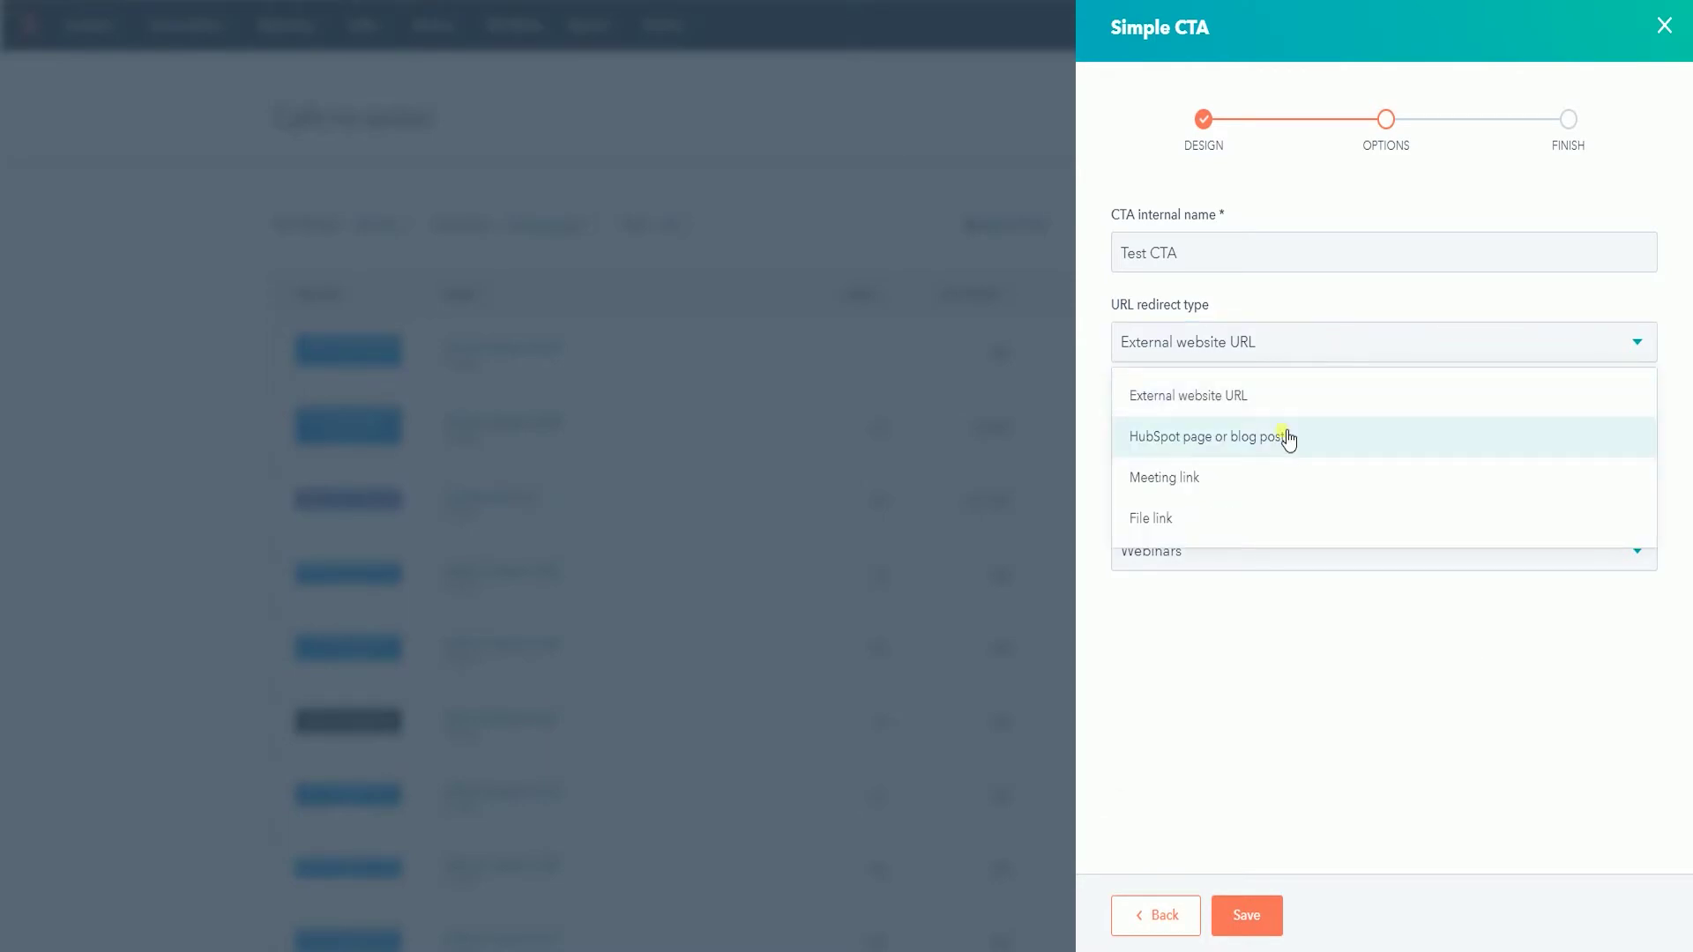
left_click(1182, 435)
left_click(1308, 448)
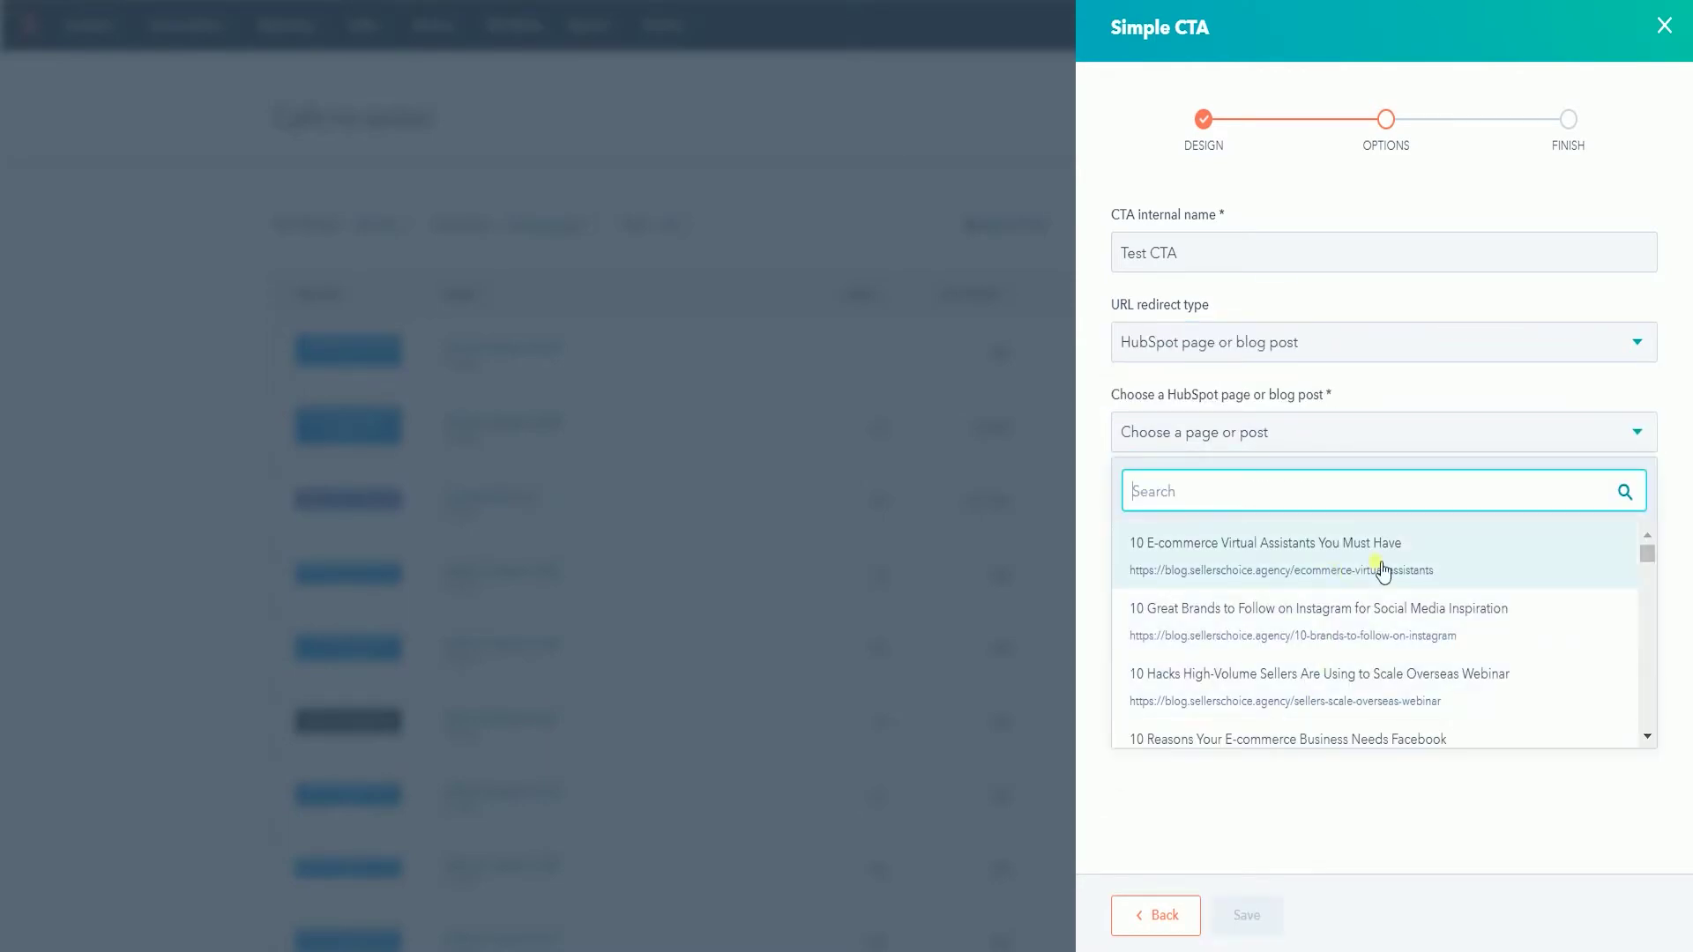
scroll(1358, 546, "down", 3)
type("webinar")
key("Return")
Change the URL redirect type to Meeting link and choose the first listed meeting link
left_click(1436, 344)
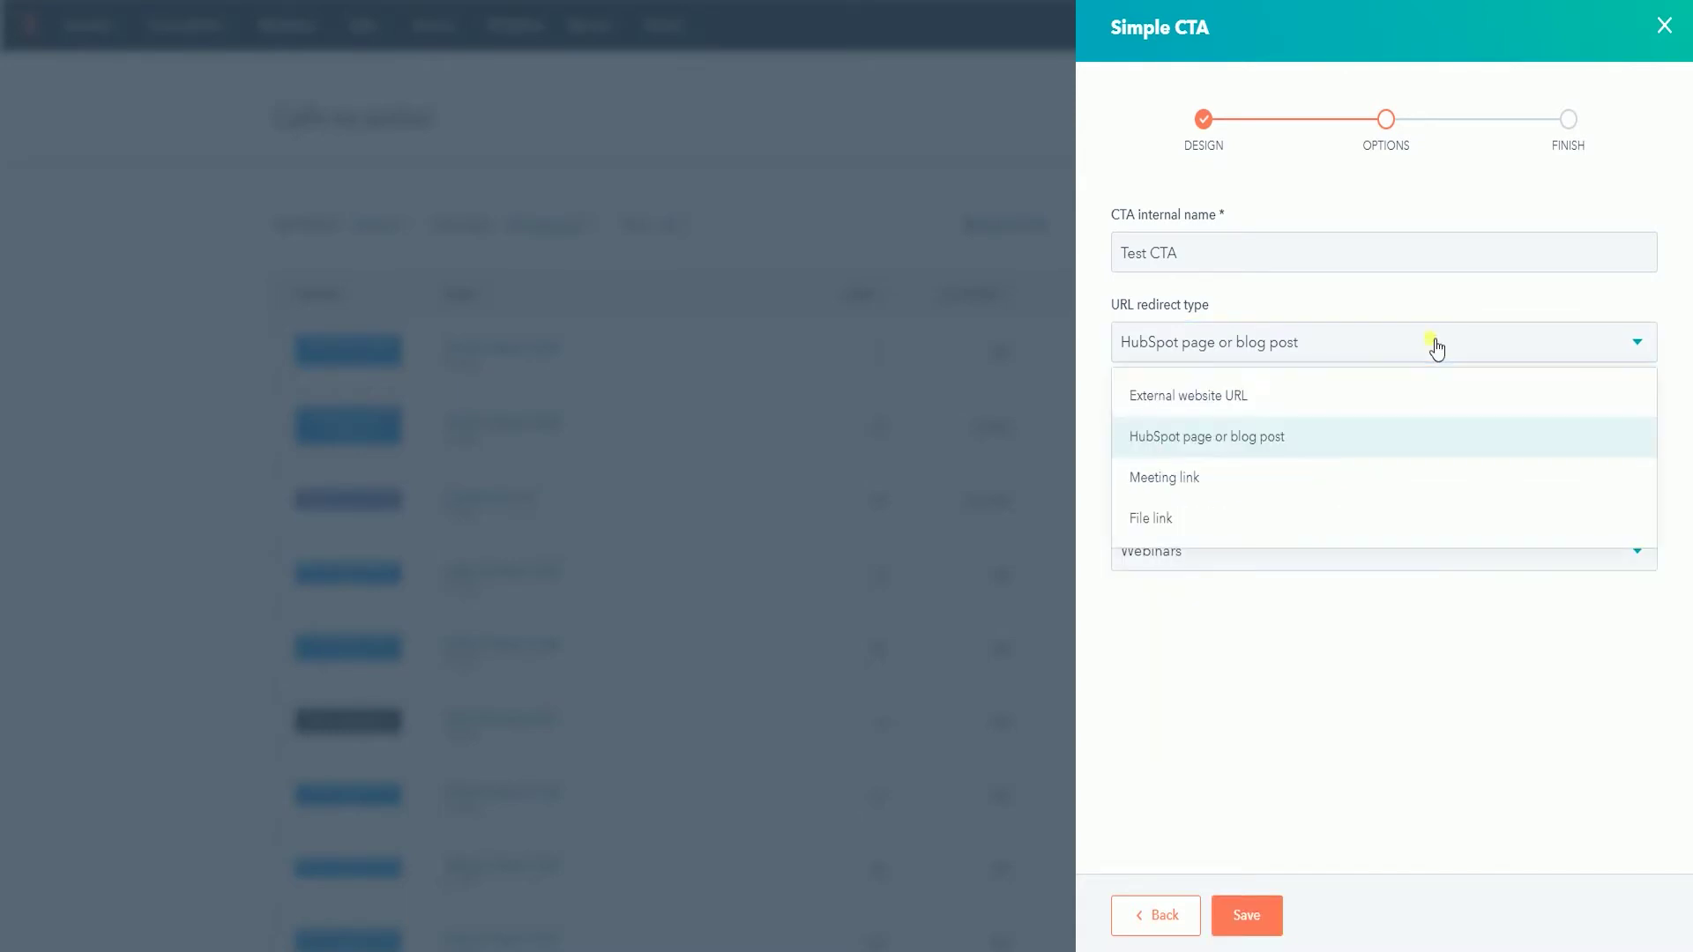
left_click(1380, 489)
left_click(1327, 443)
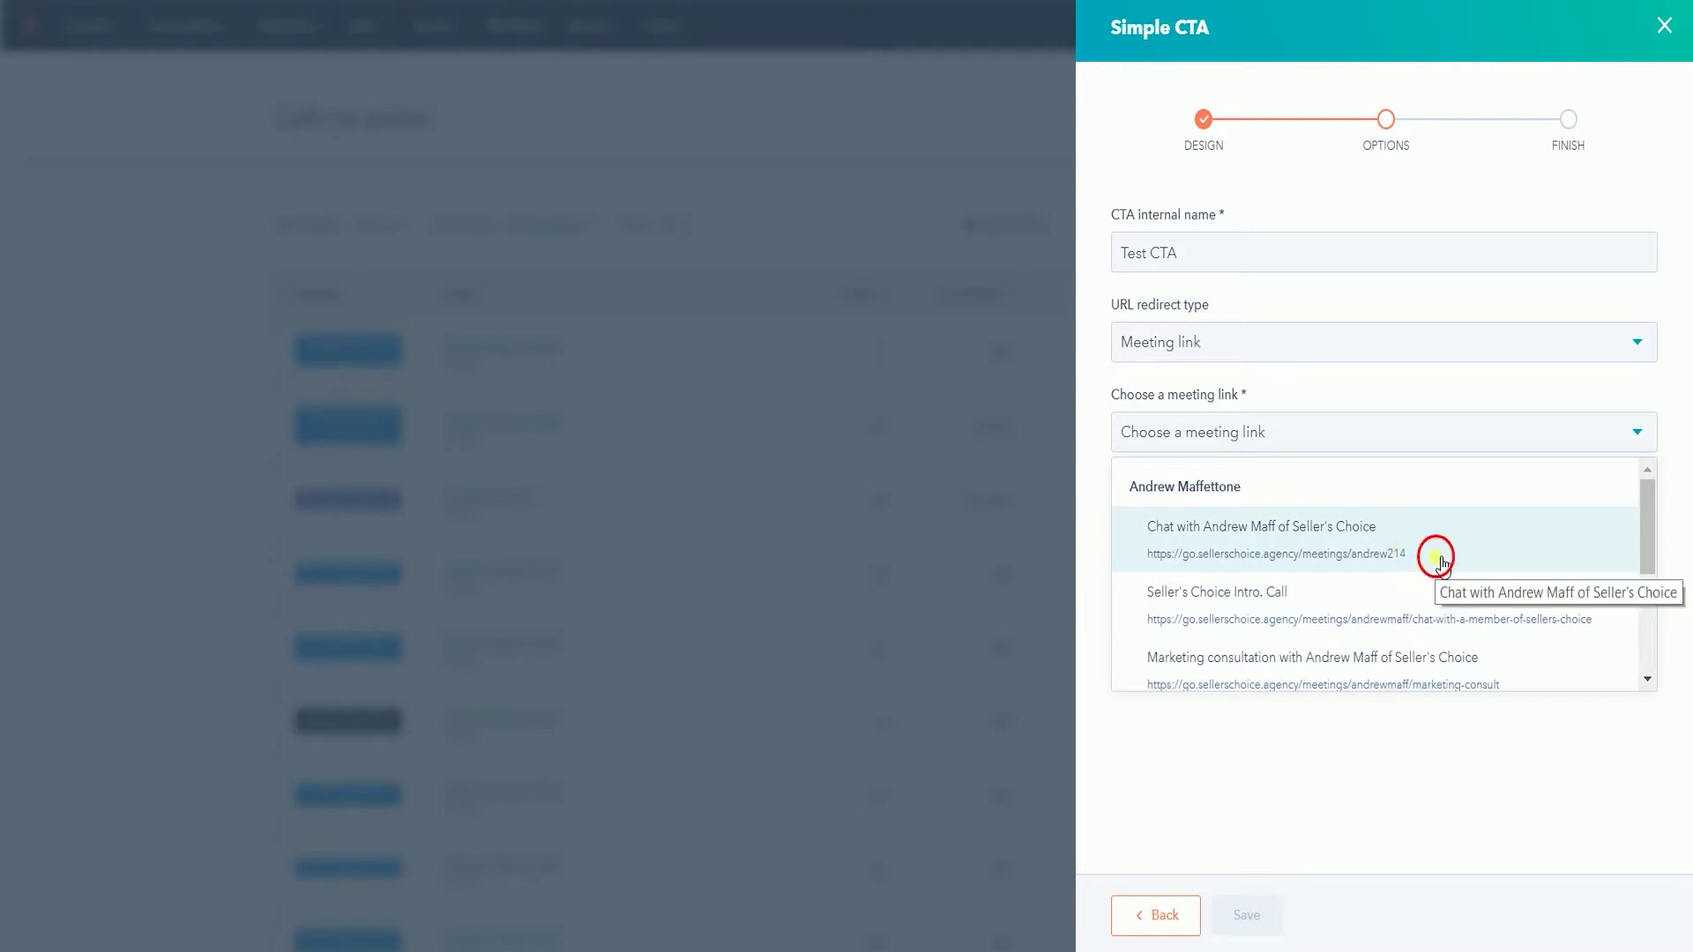
left_click(1407, 555)
left_click(1284, 545)
left_click(1288, 550)
left_click(1288, 431)
Change the URL redirect type to File link, browse the recent files, and close the file browser without choosing one
left_click(1286, 348)
left_click(1247, 517)
left_click(1155, 427)
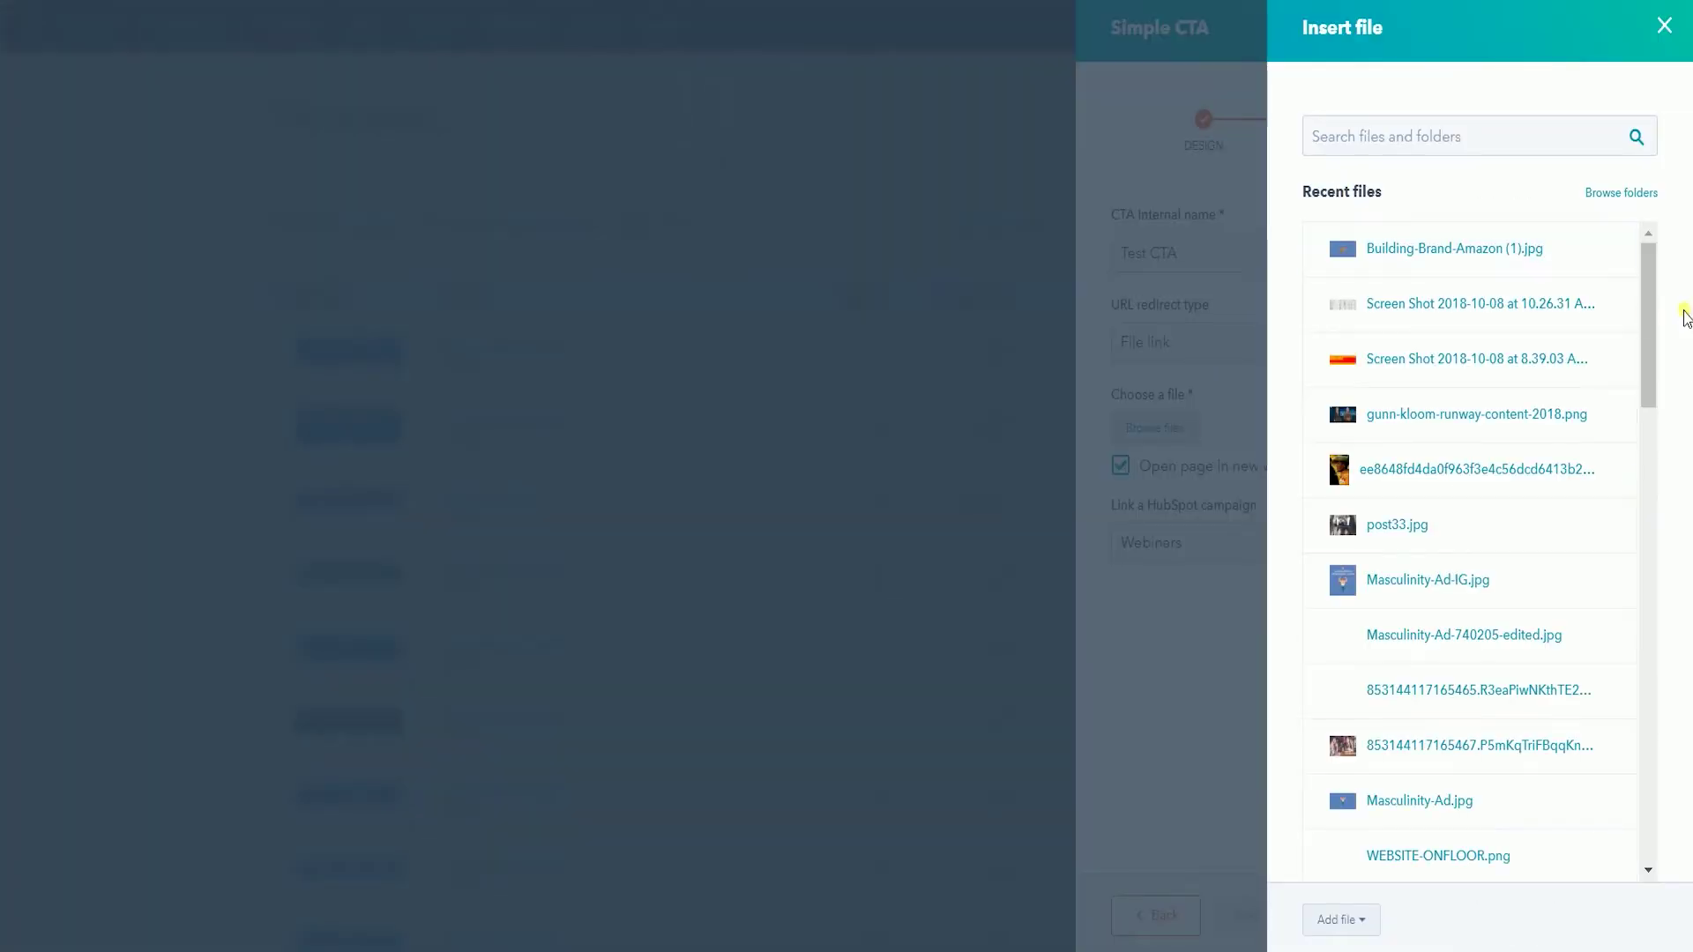
left_click(1664, 25)
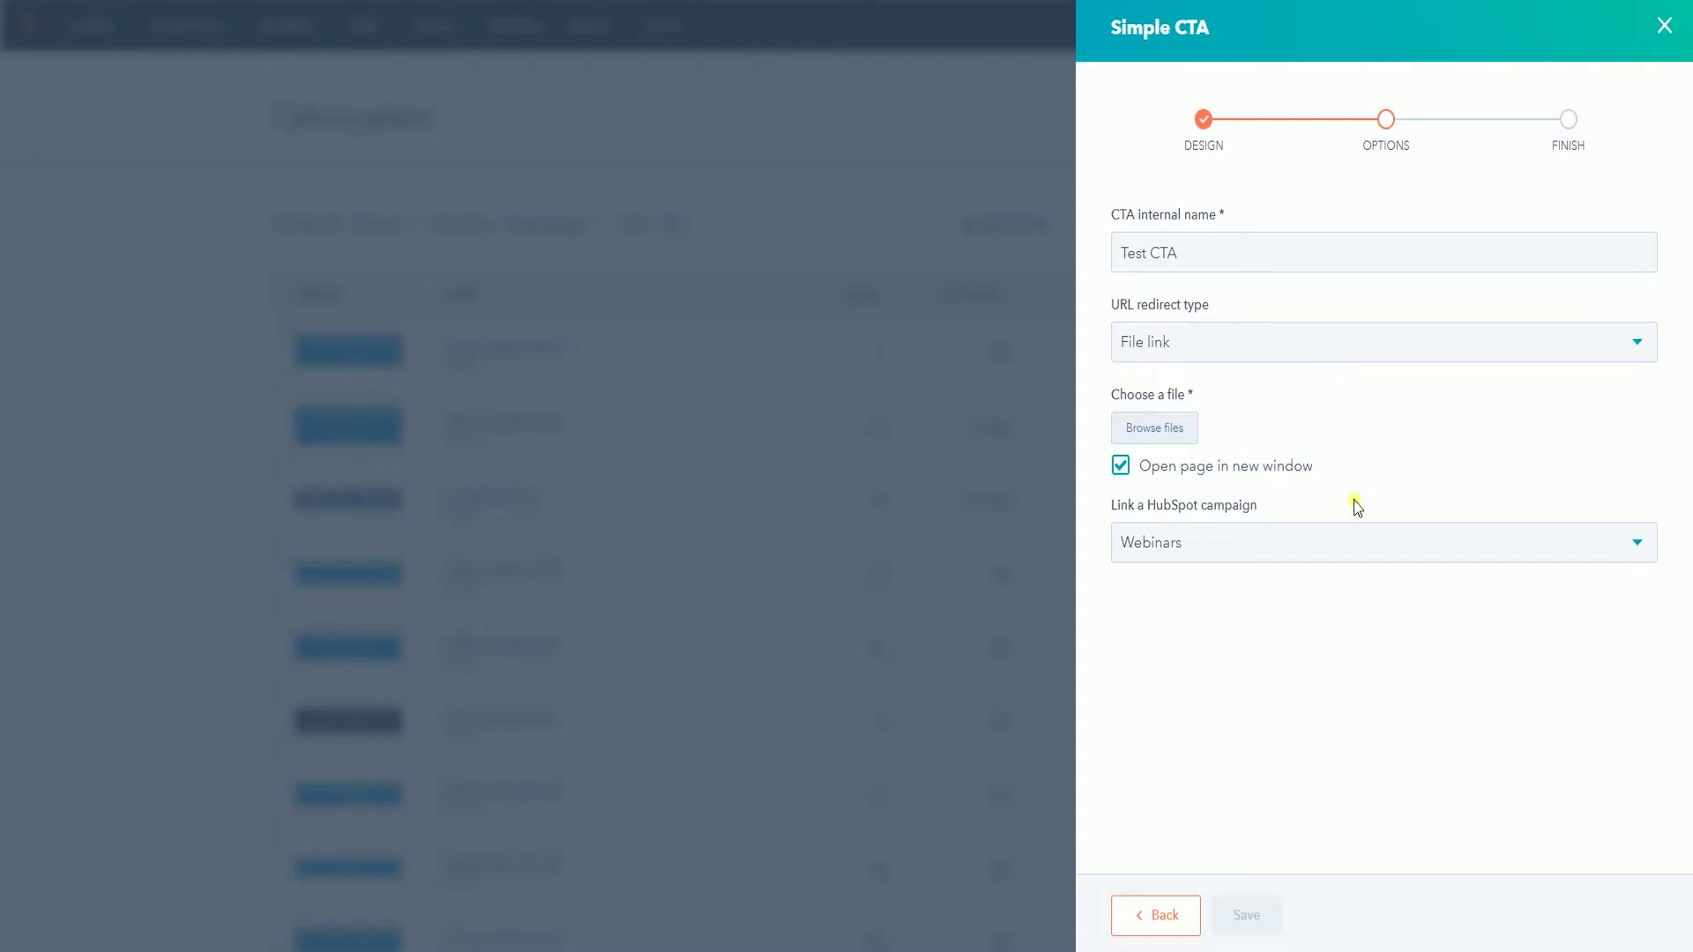
Select Webinars as the linked HubSpot campaign and save the CTA
left_click(1279, 552)
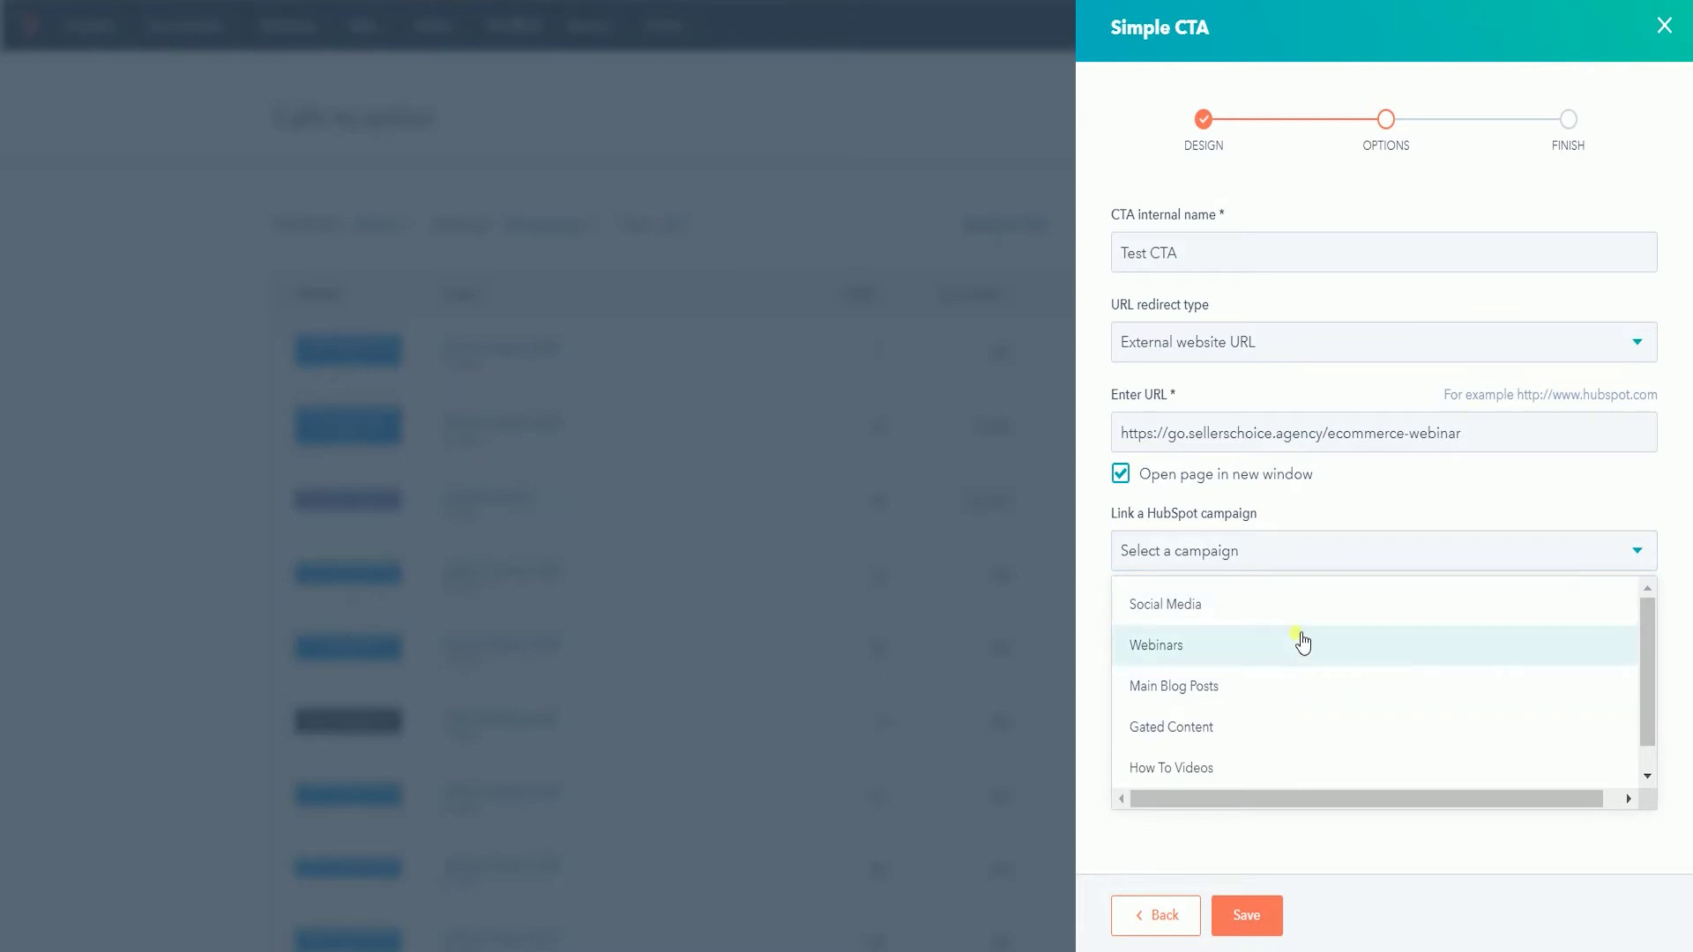
left_click(1372, 643)
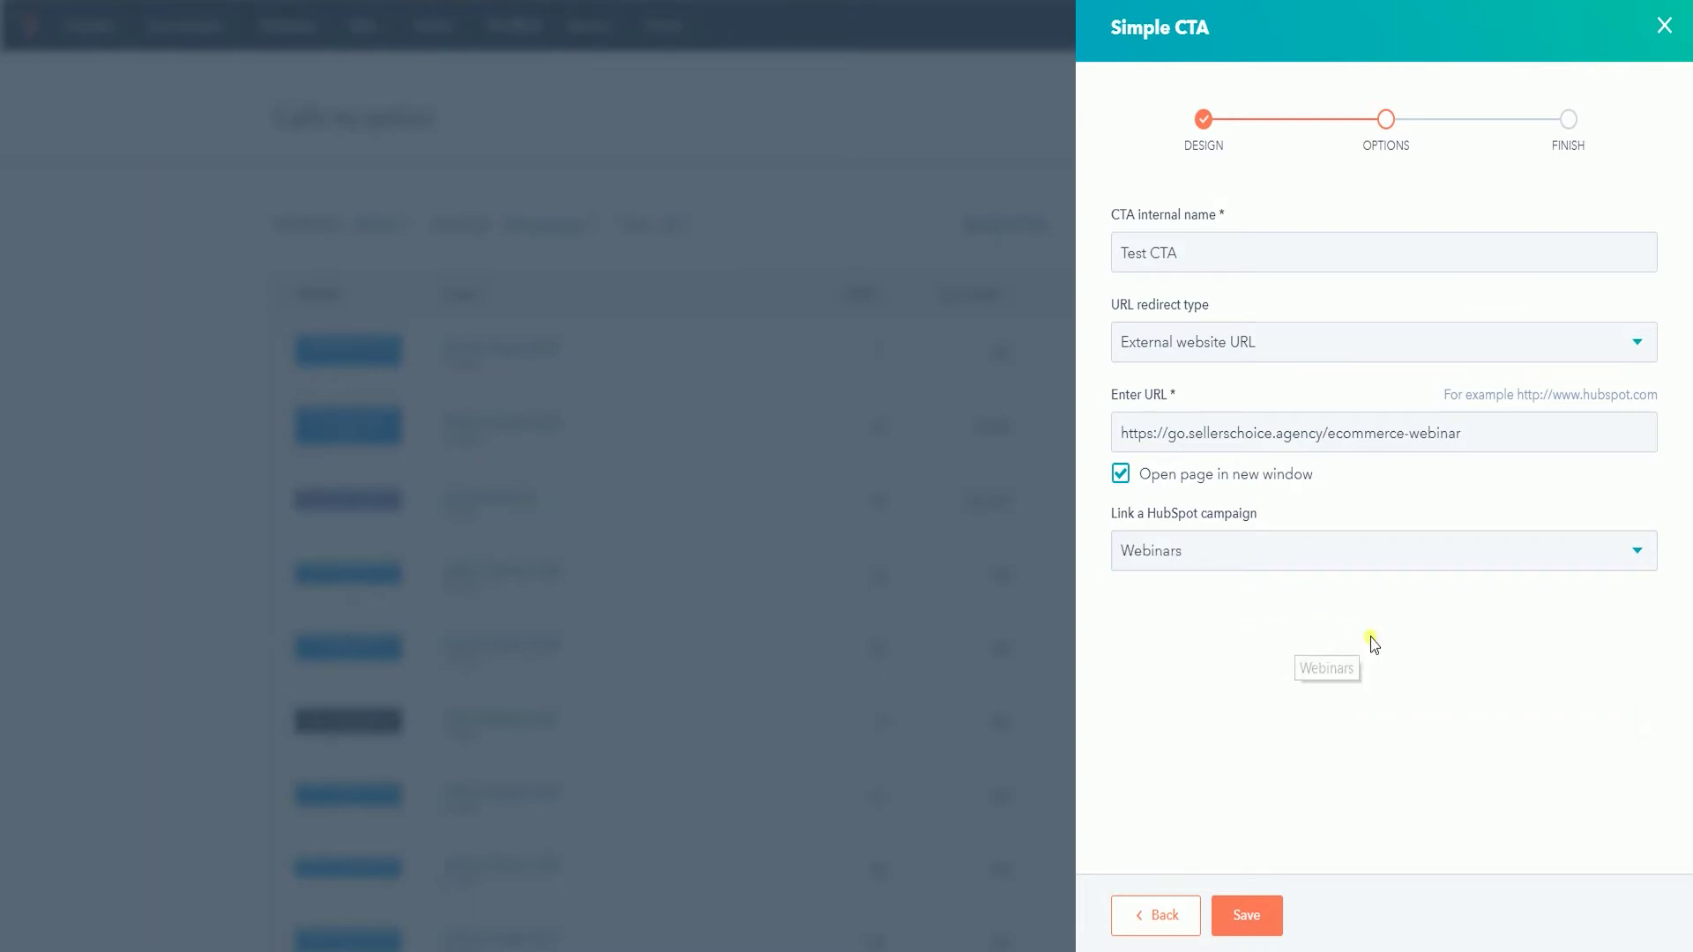
left_click(1259, 610)
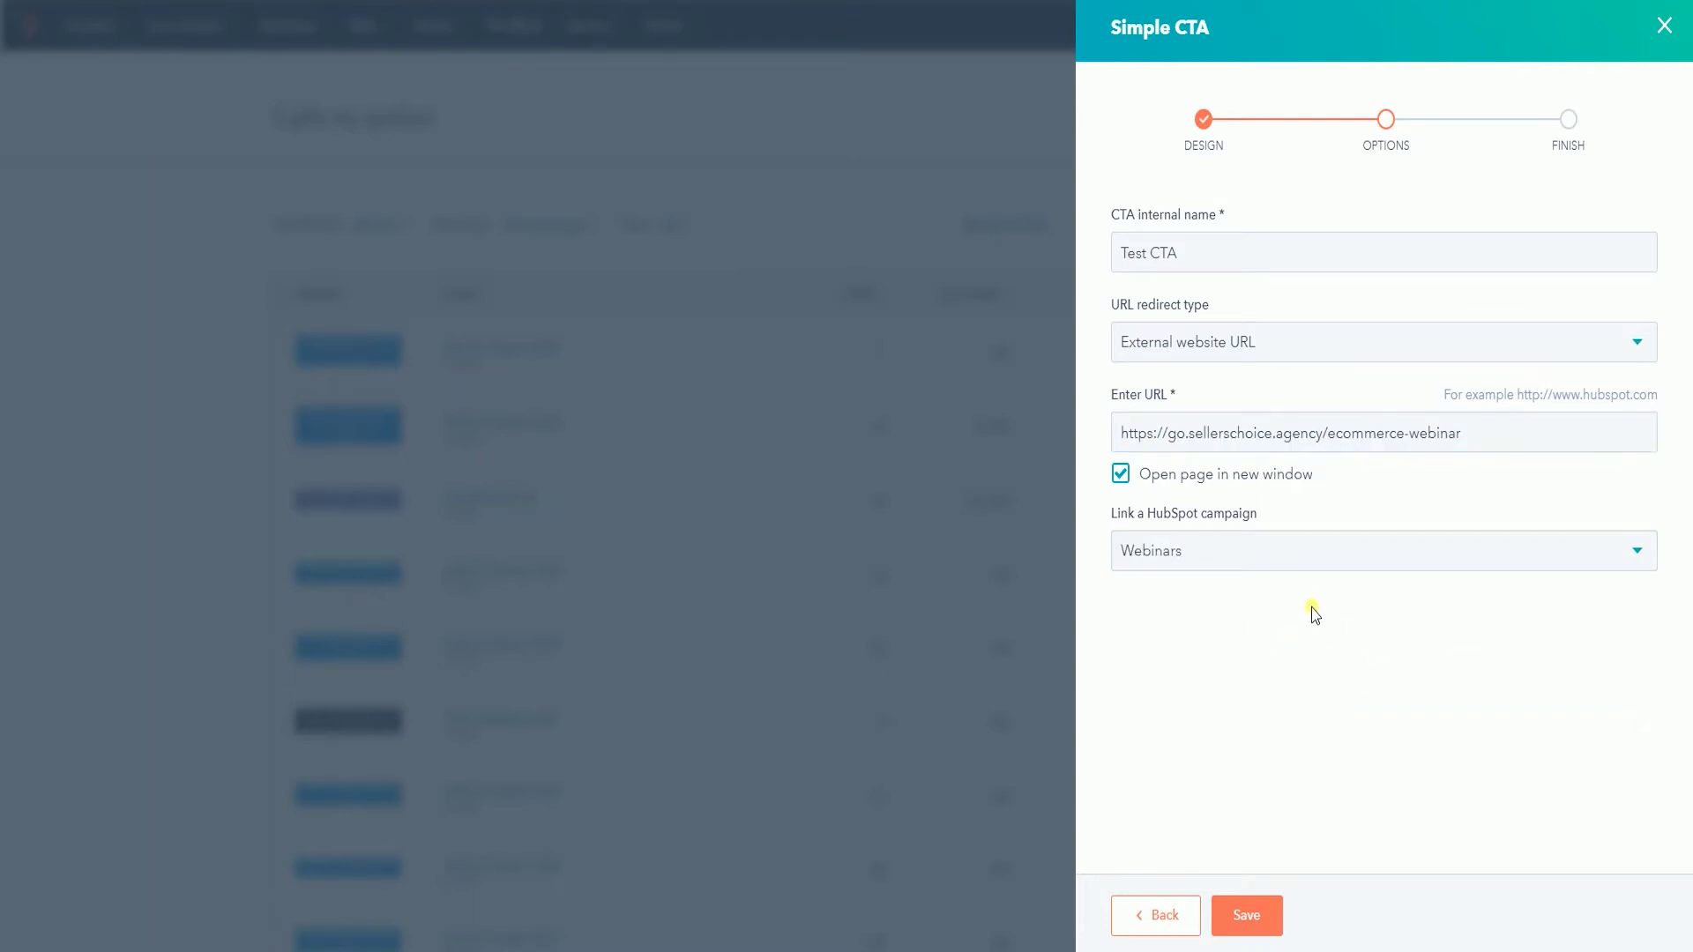
left_click(1268, 920)
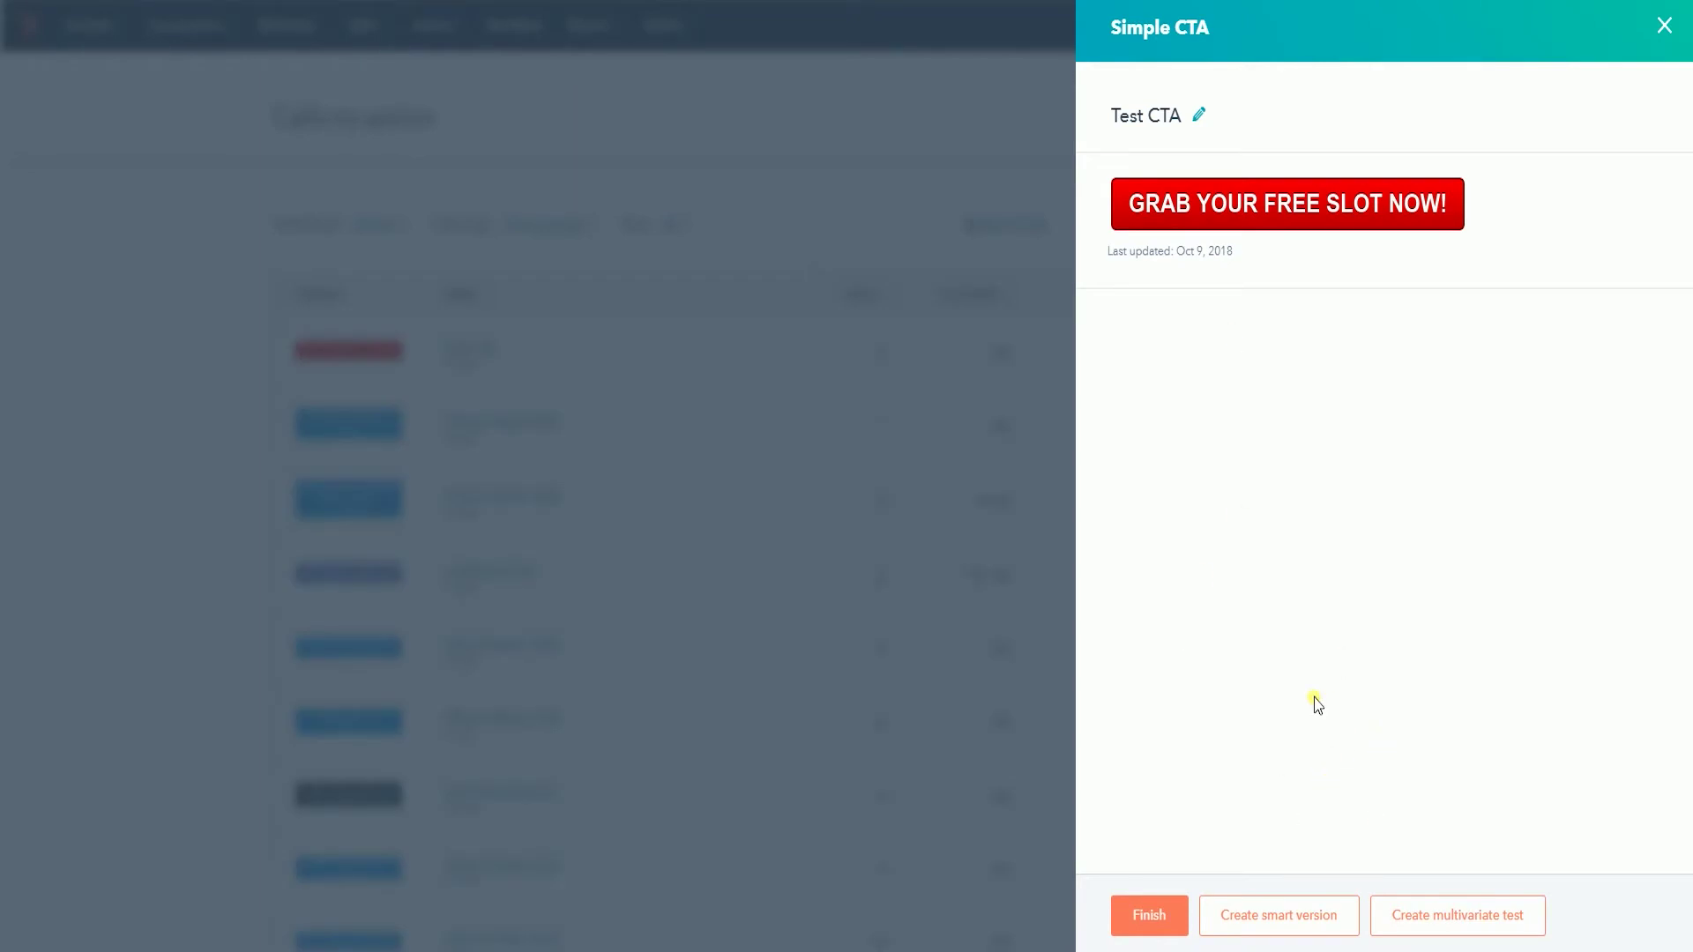
Create a smart version of the CTA with a visitor's device type rule set to Desktop
mouse_move(1286, 215)
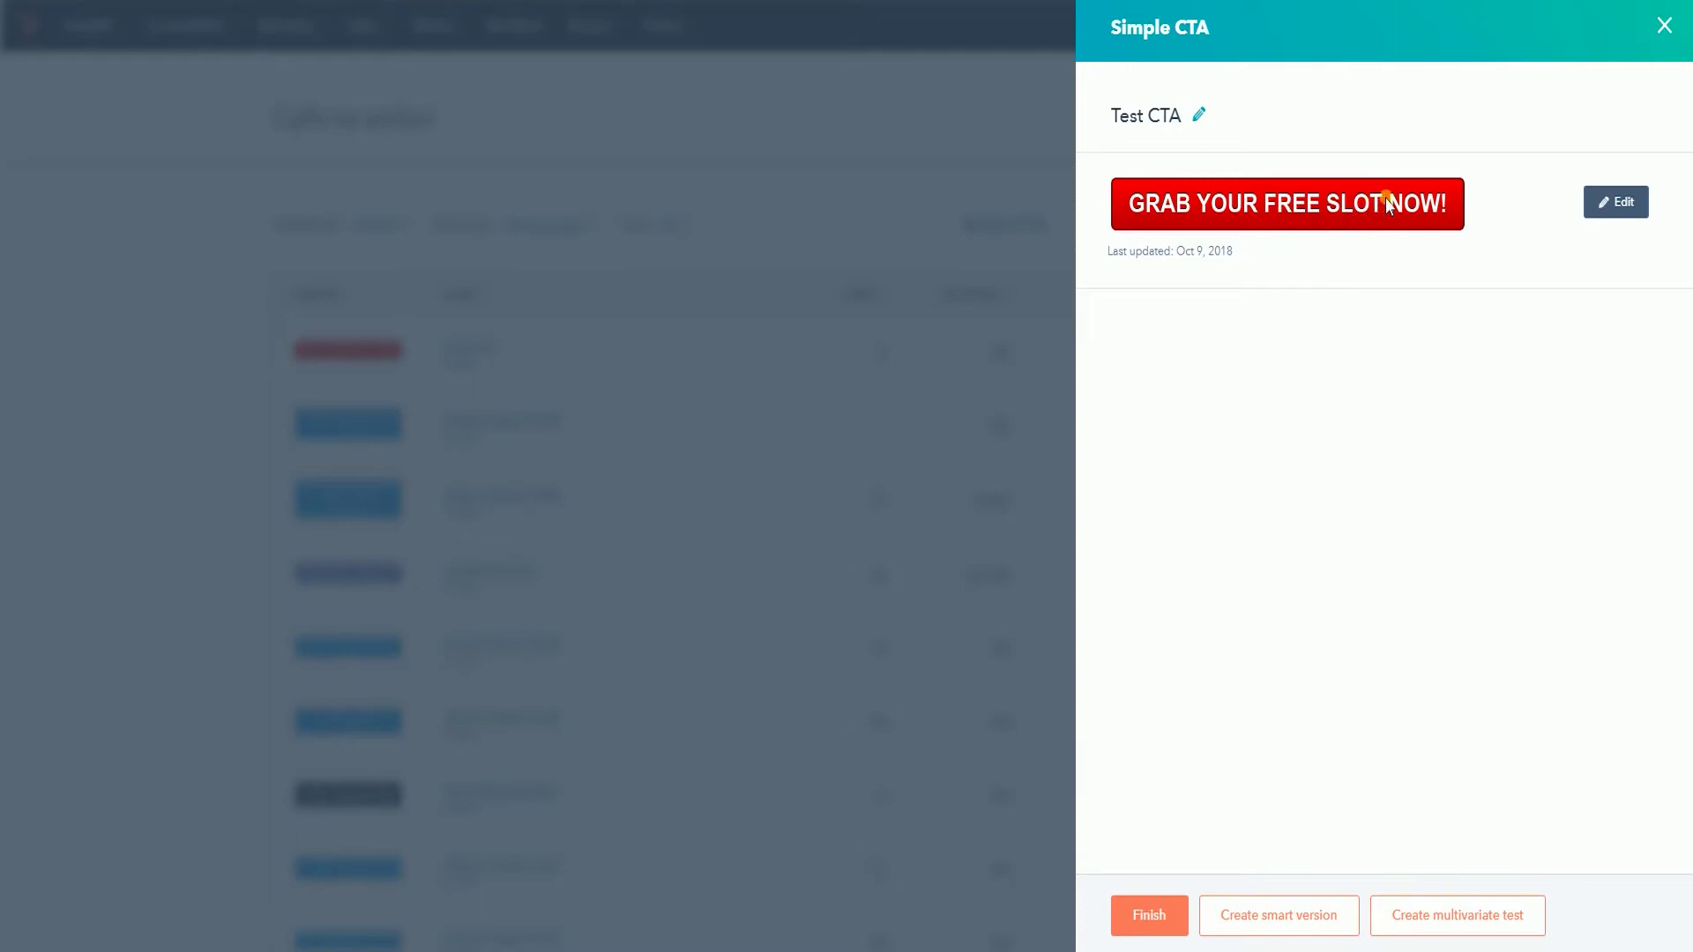
left_click(1281, 933)
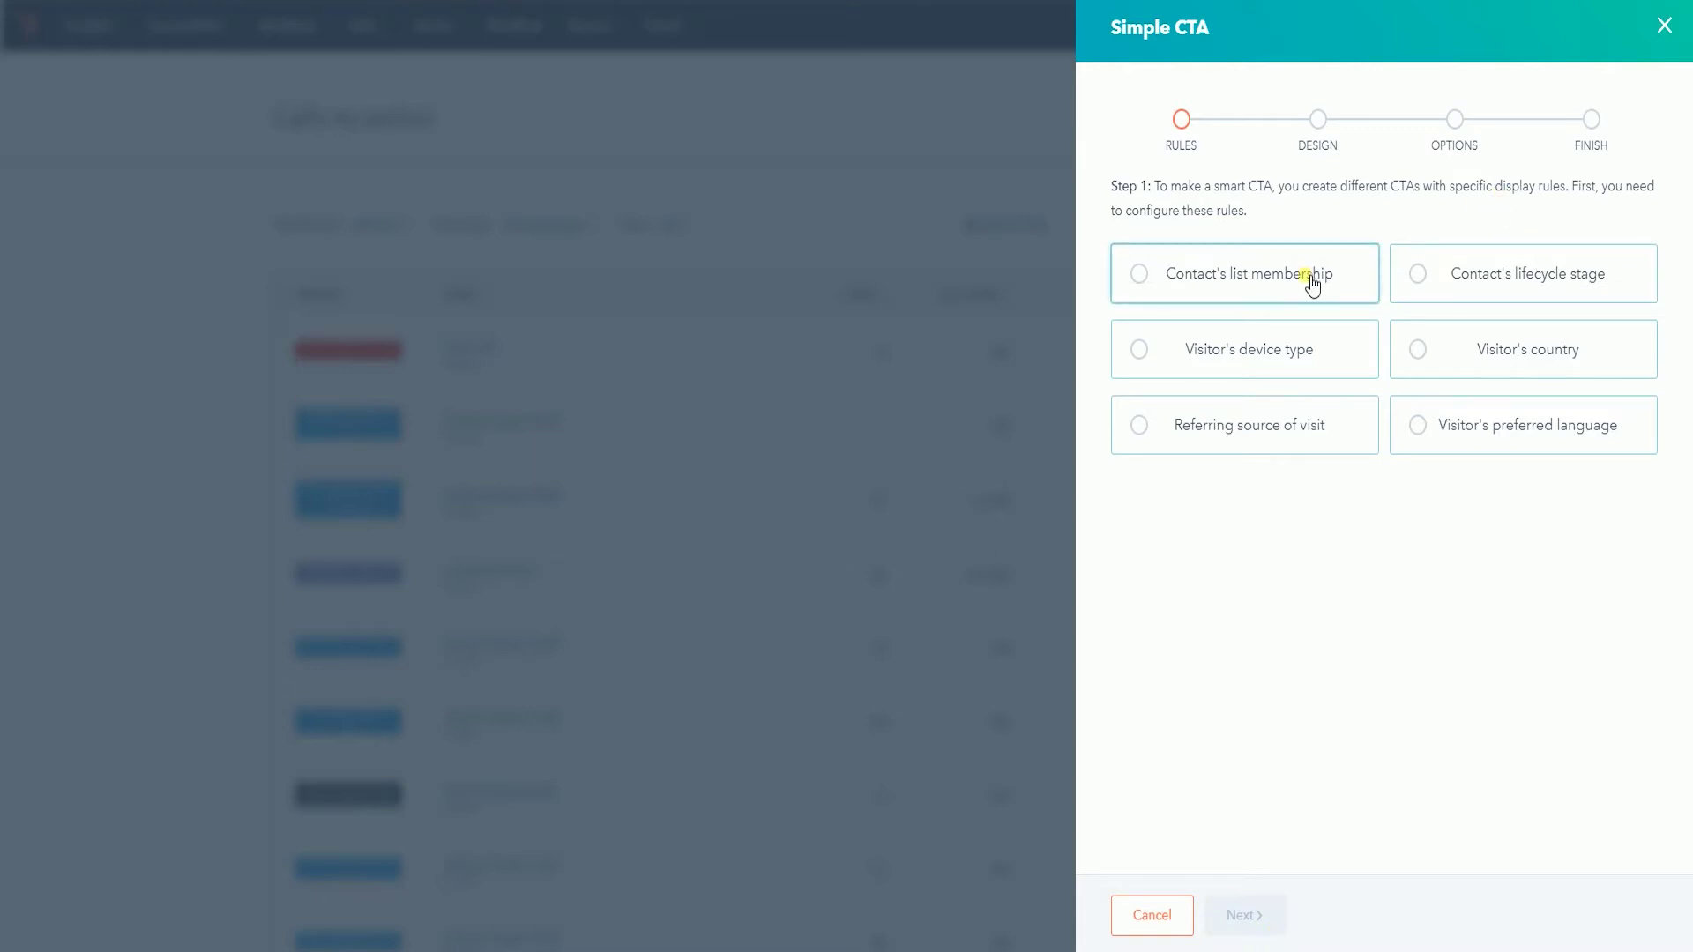
left_click(1284, 365)
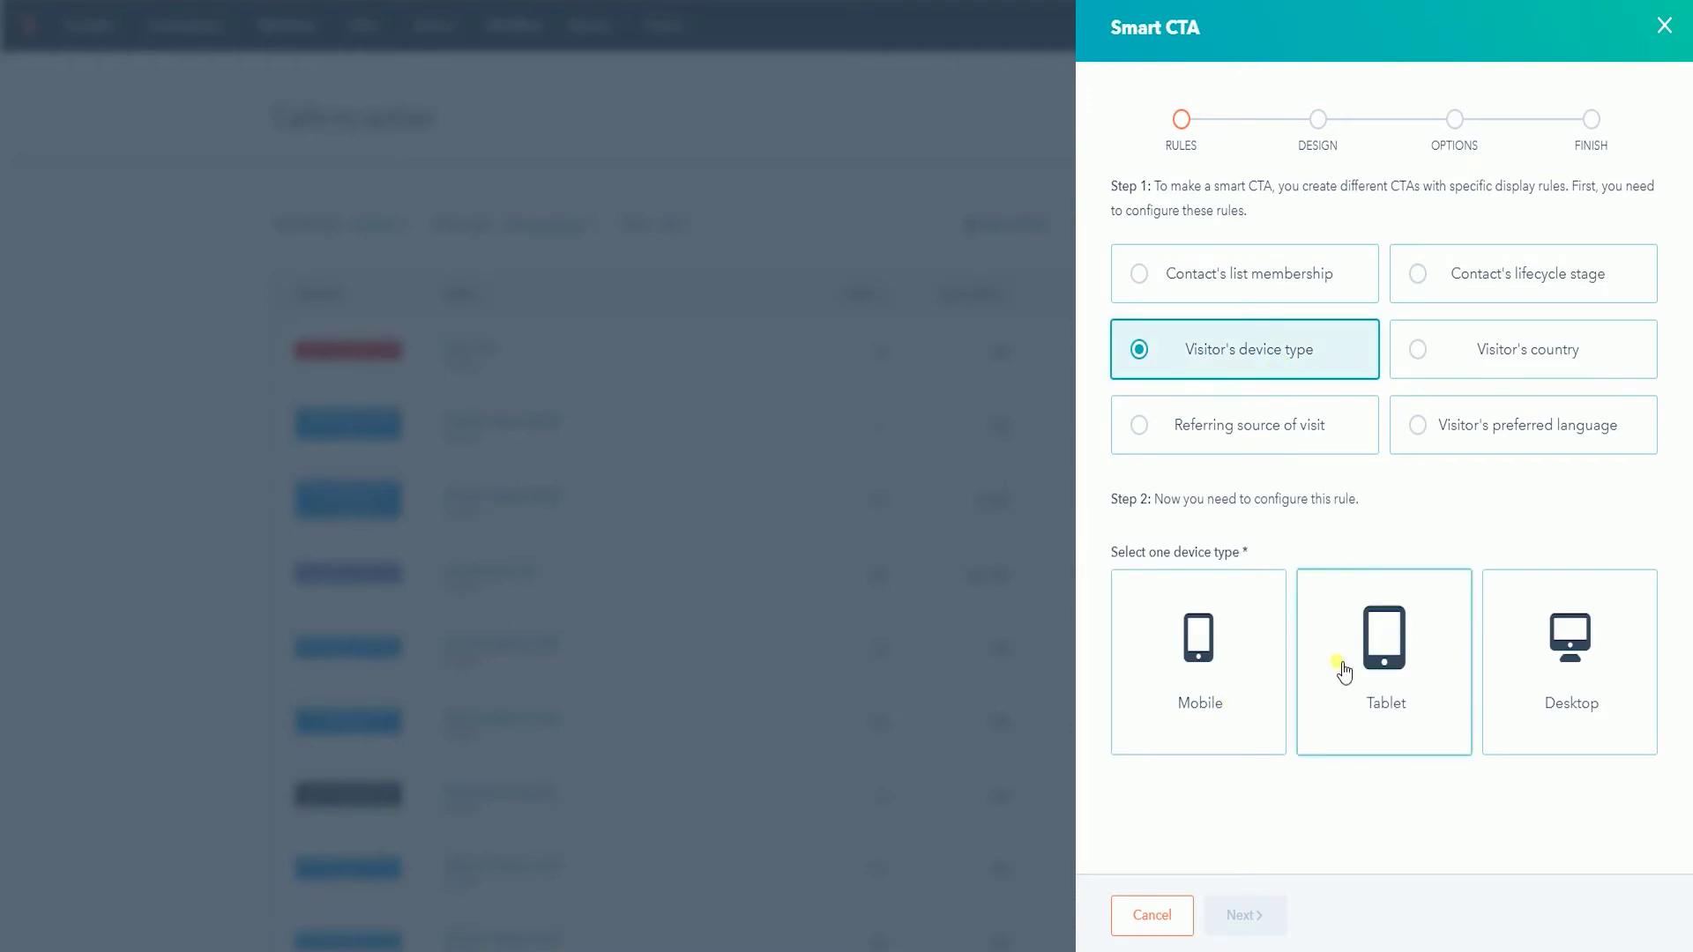
left_click(1194, 708)
left_click(1415, 697)
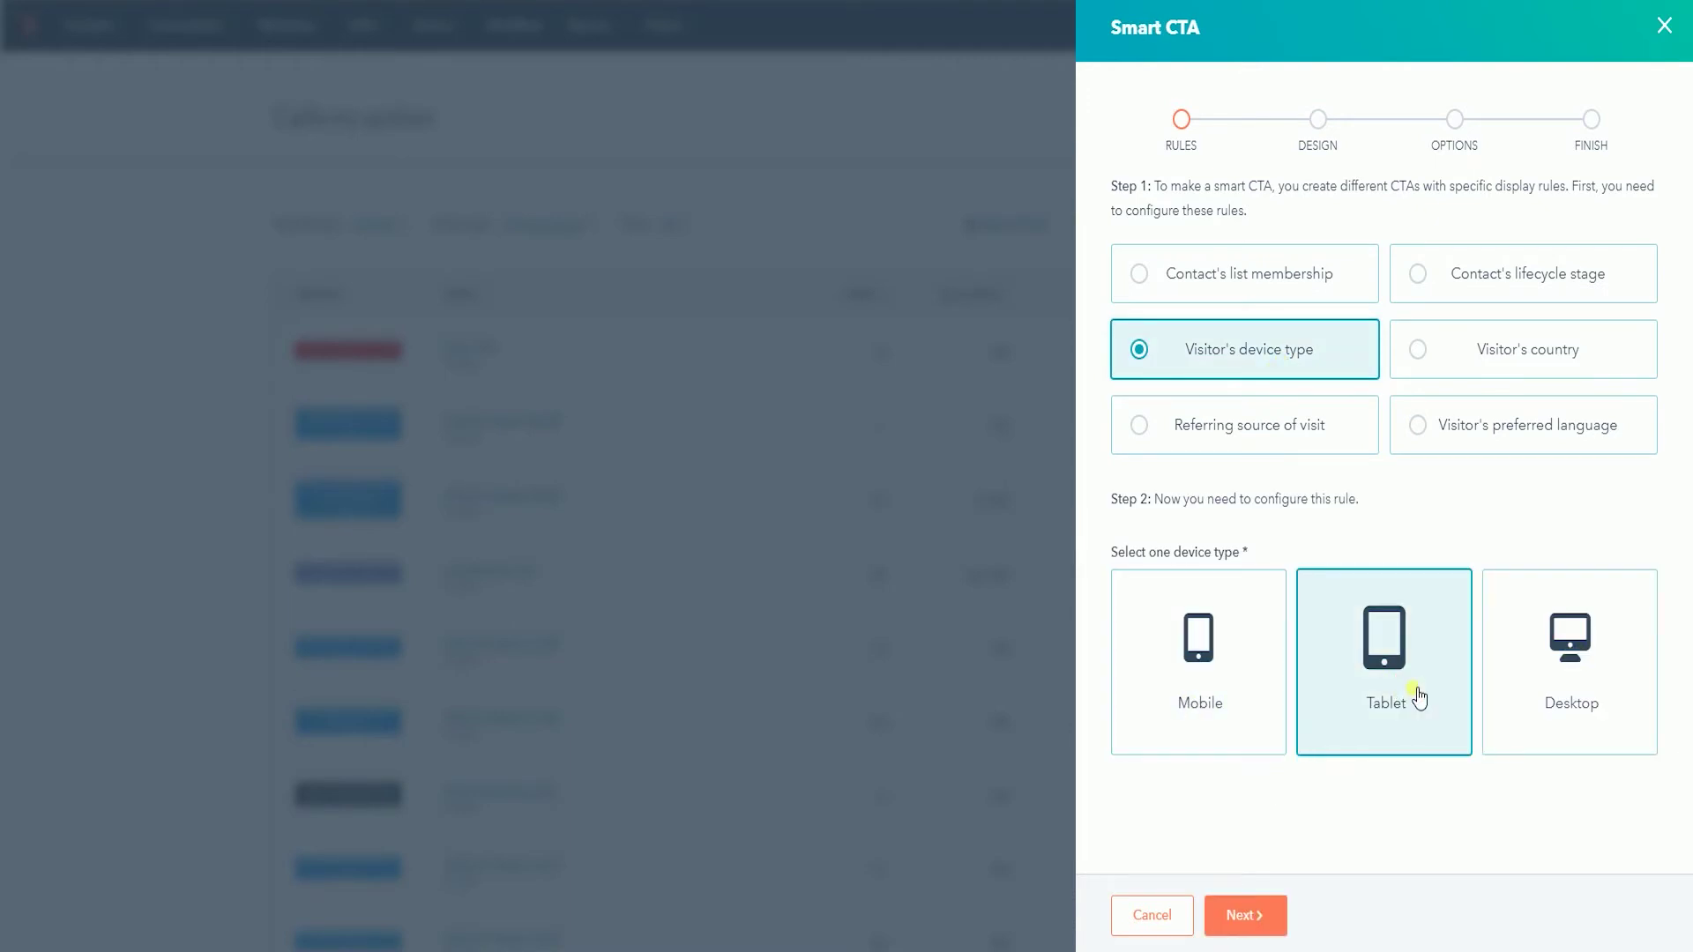
left_click(1587, 731)
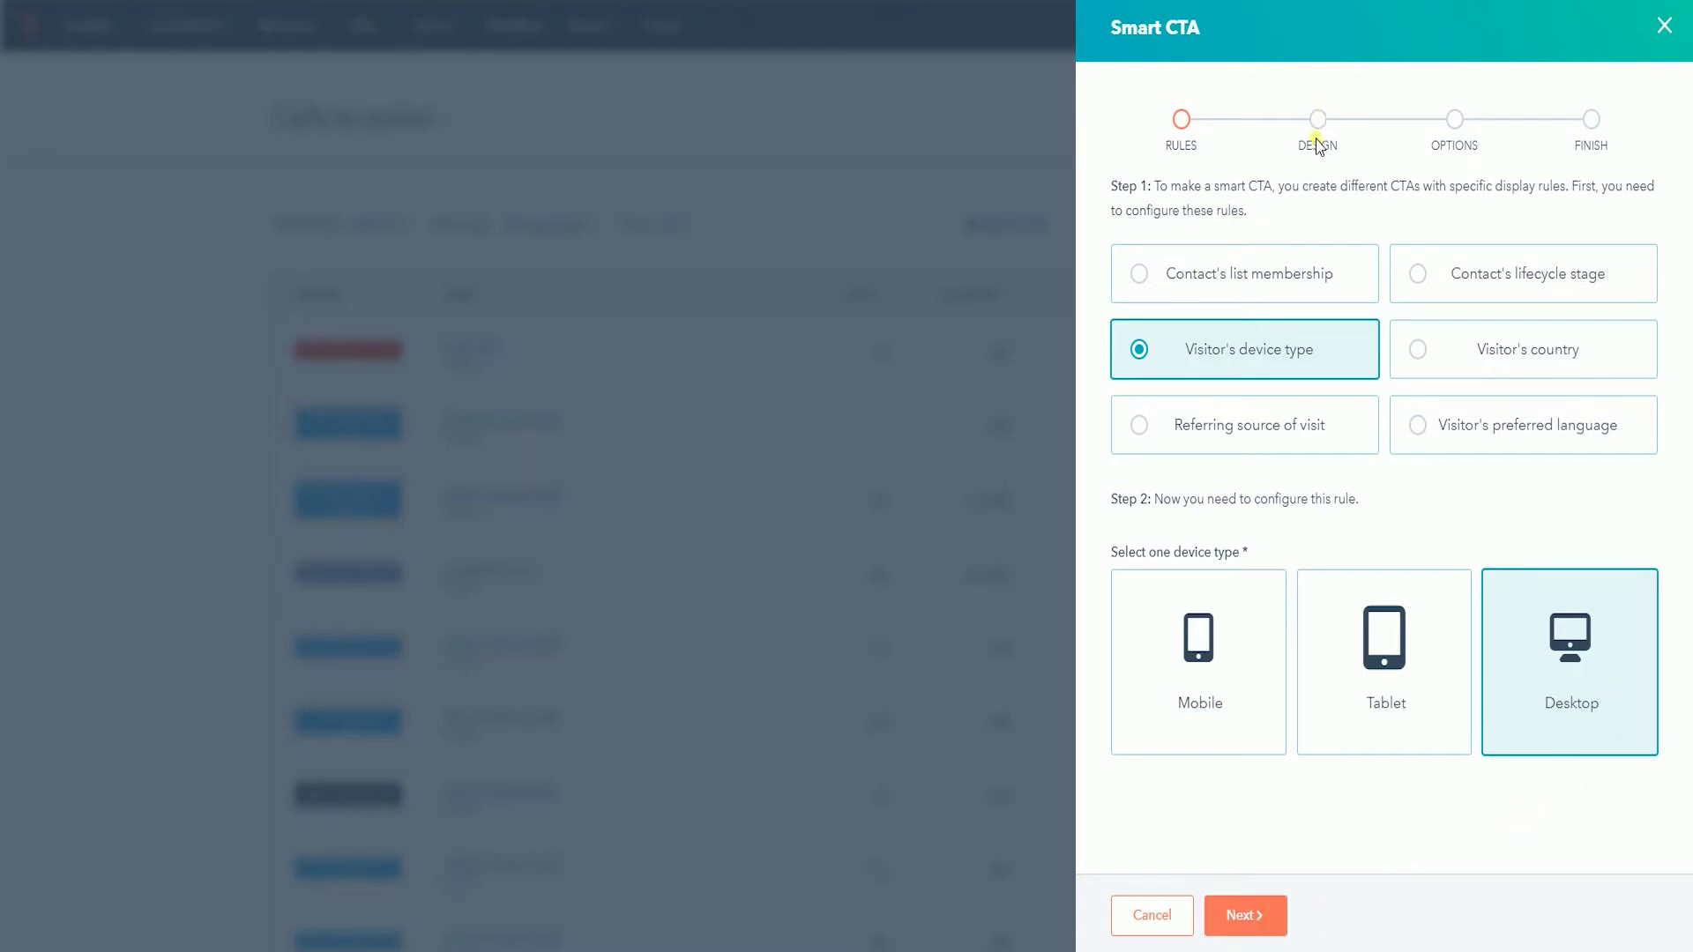
Change the smart CTA's display rule to Visitor's country and select United States
left_click(1571, 346)
type("U")
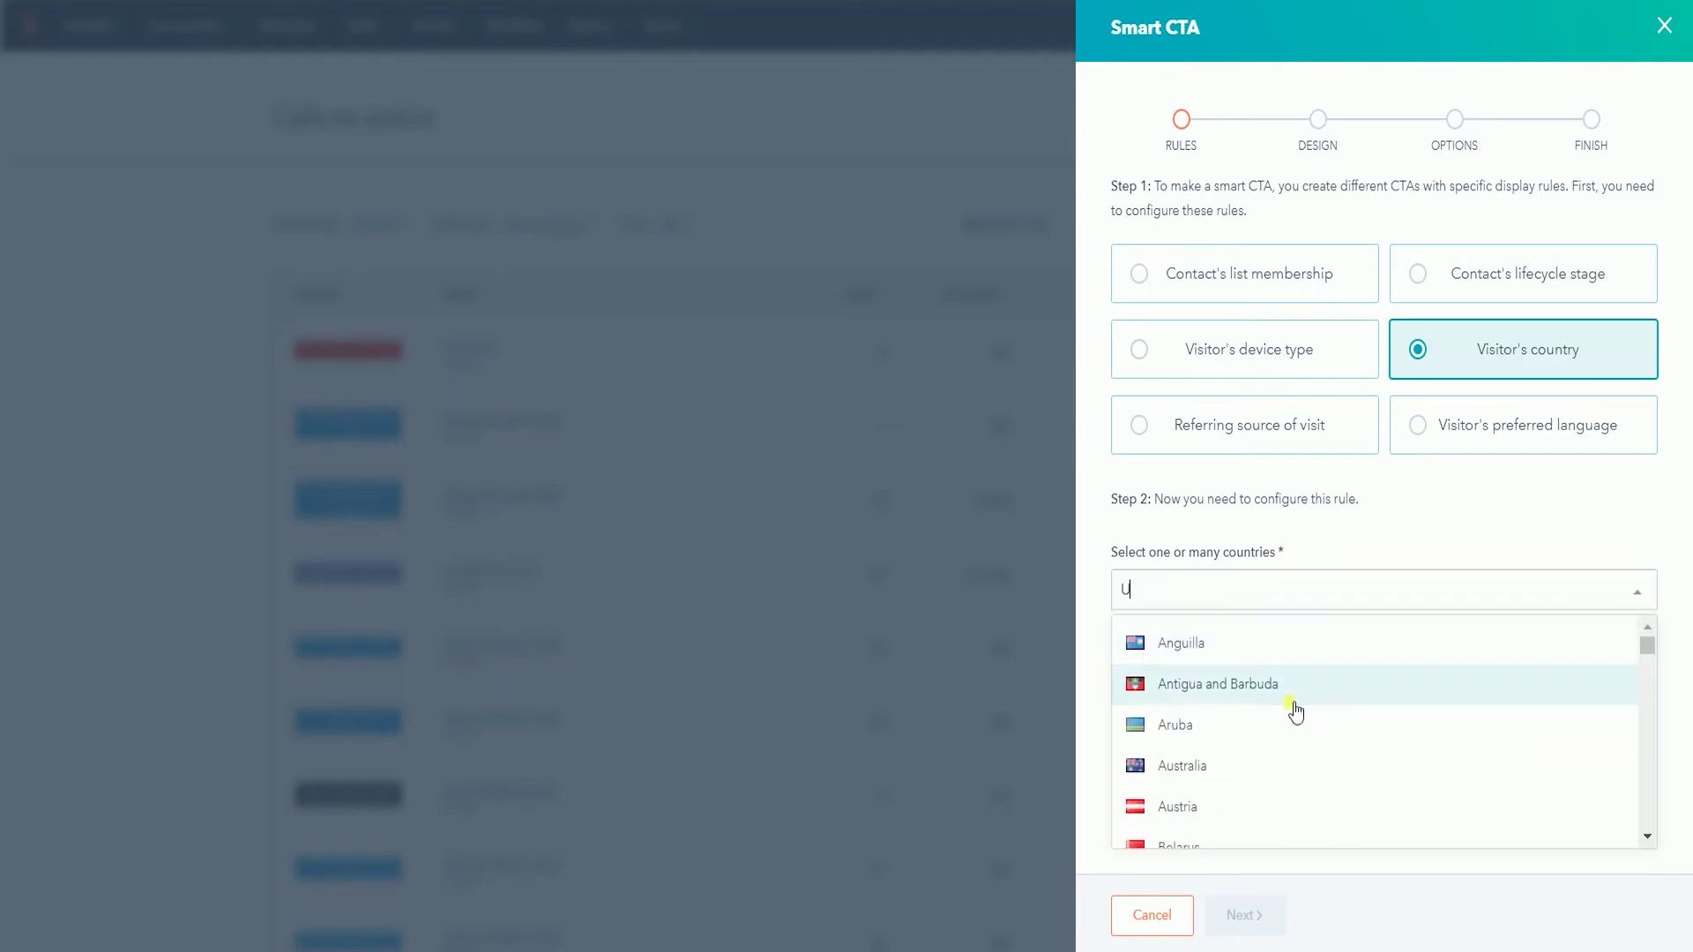
type("nited")
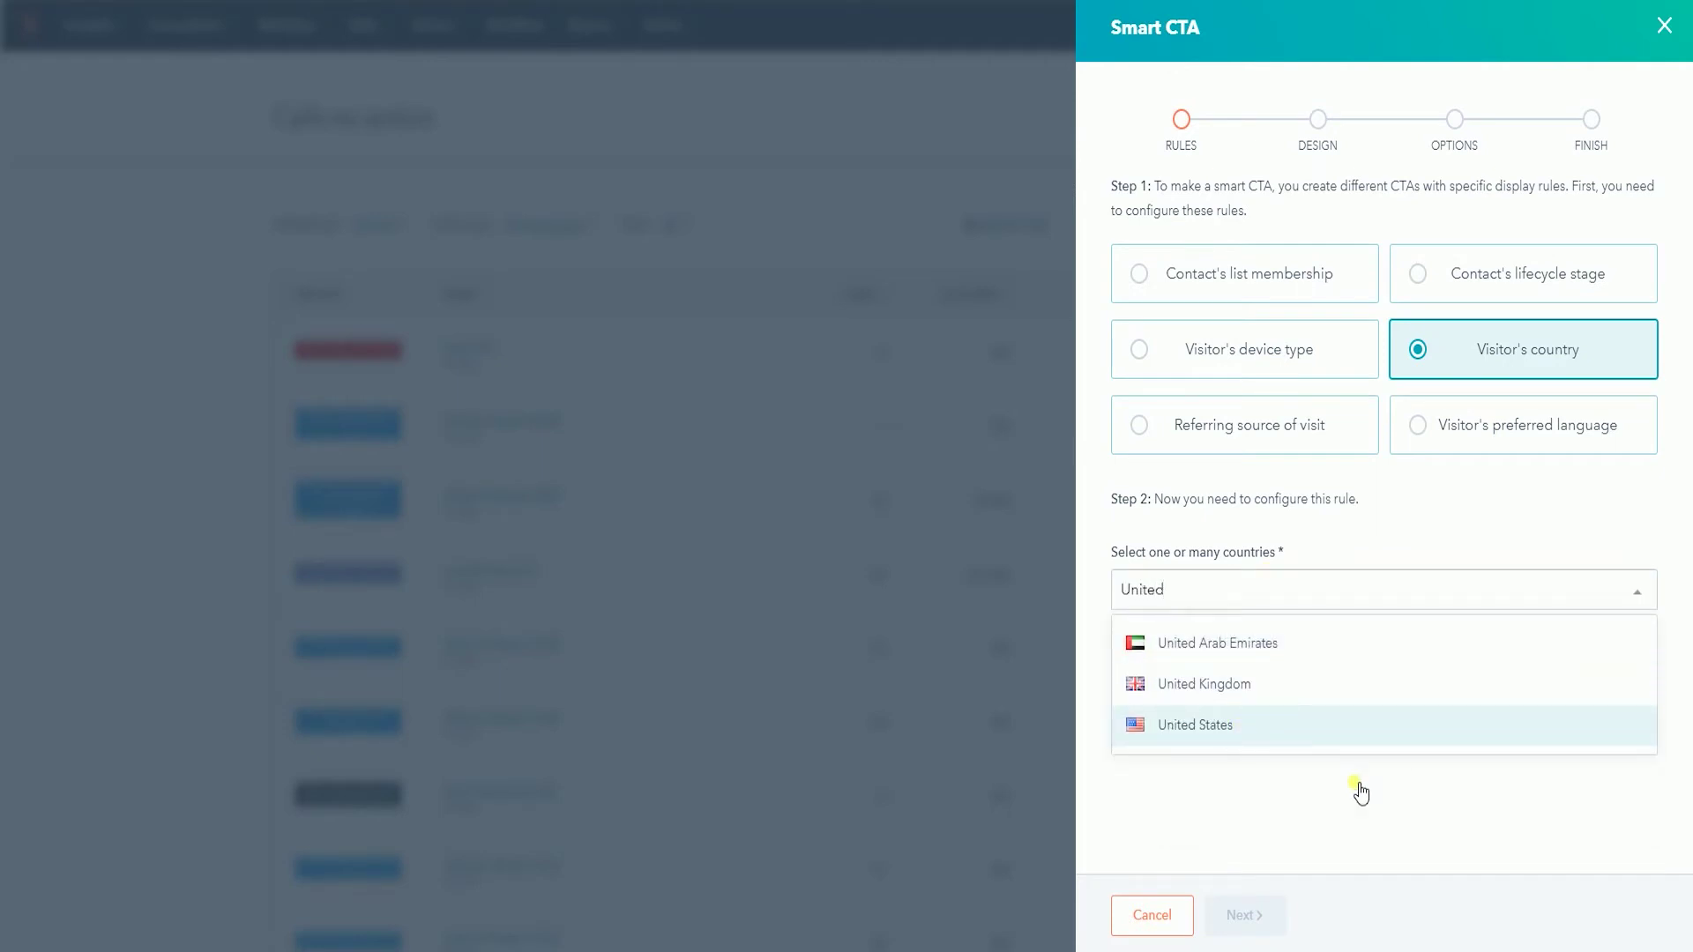
key("Return")
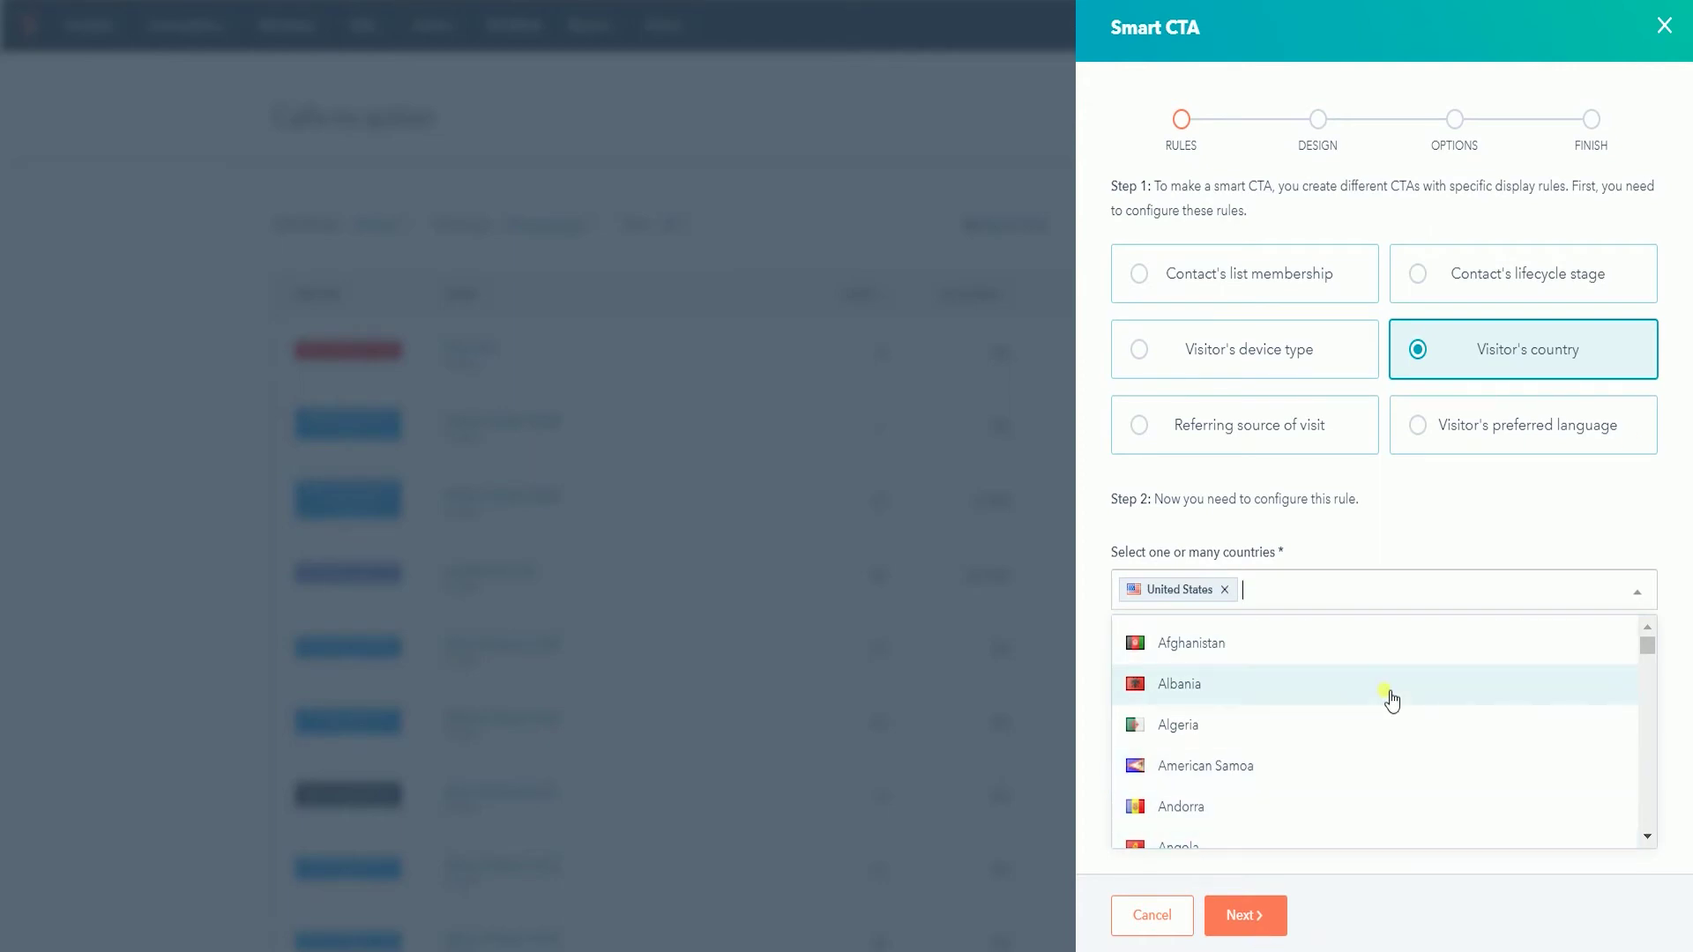
Keep the existing button design and link options for the United States version, save it, and finish the smart CTA
left_click(1264, 926)
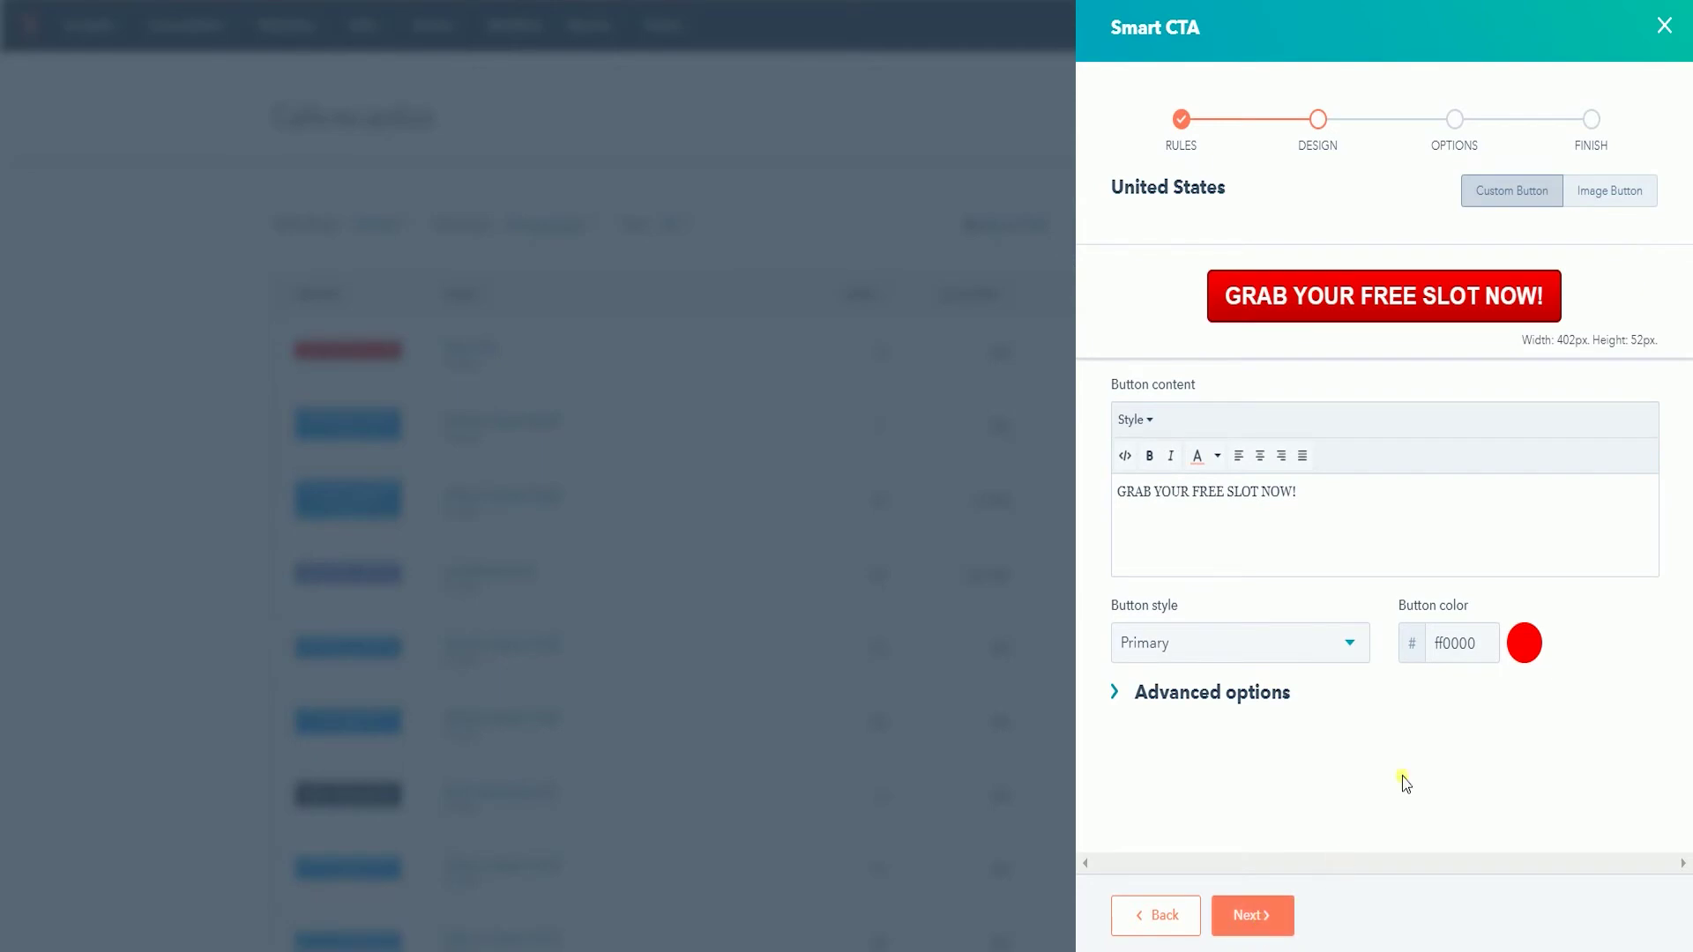
left_click(1291, 933)
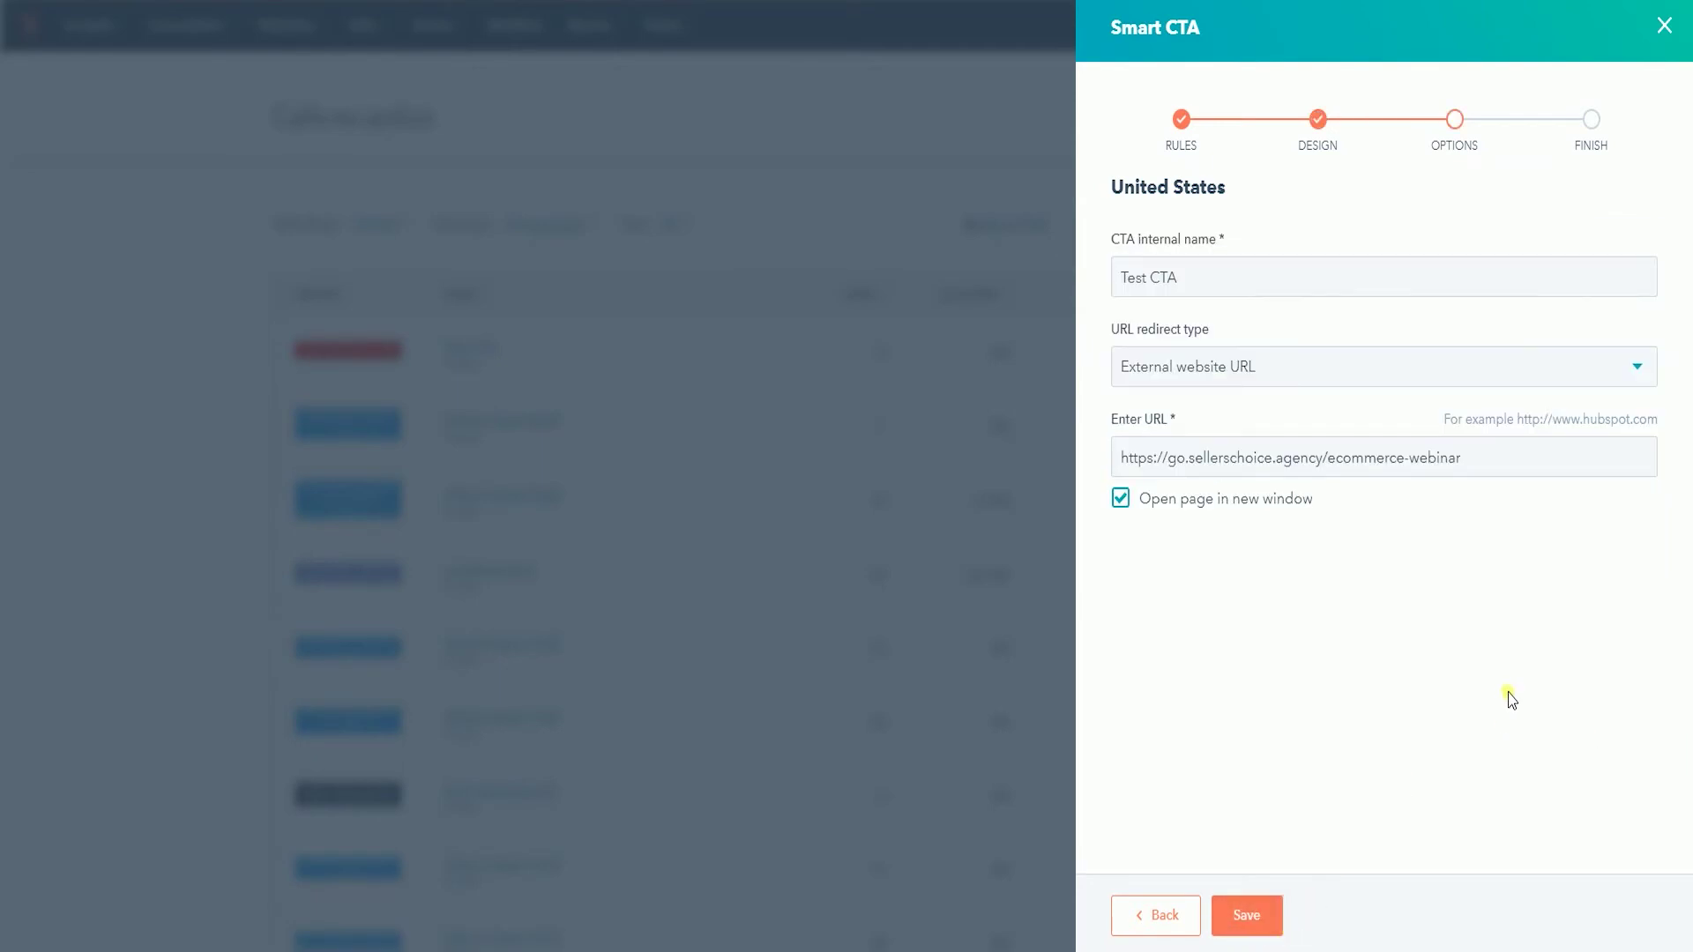
left_click(1274, 917)
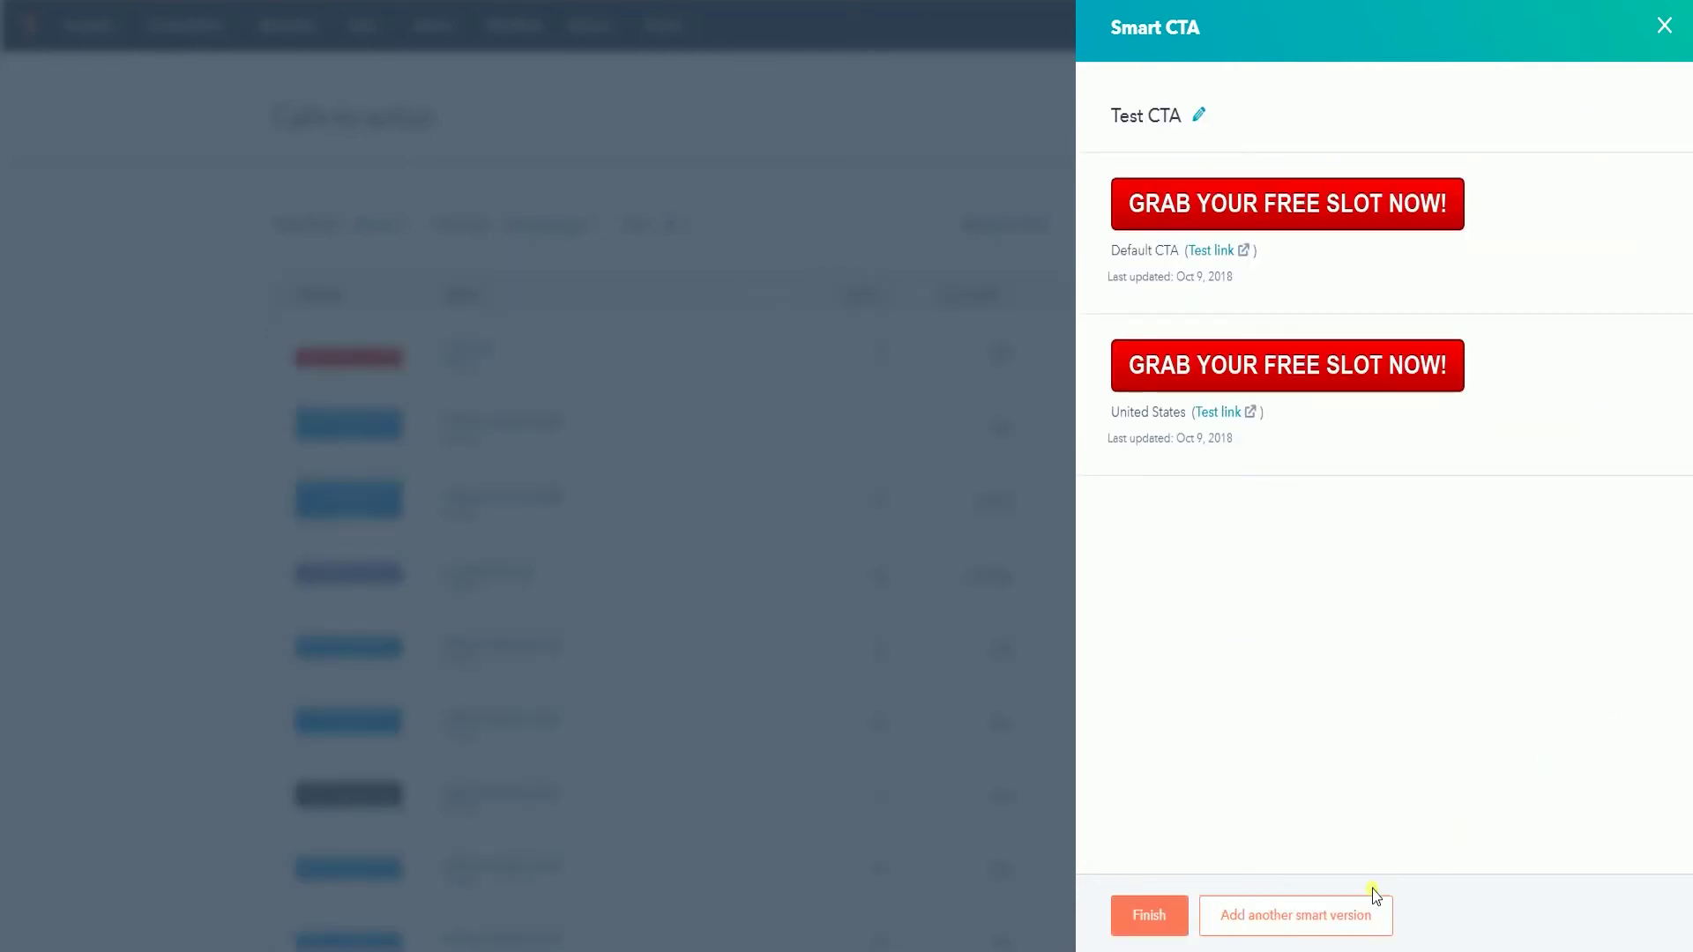
left_click(1171, 930)
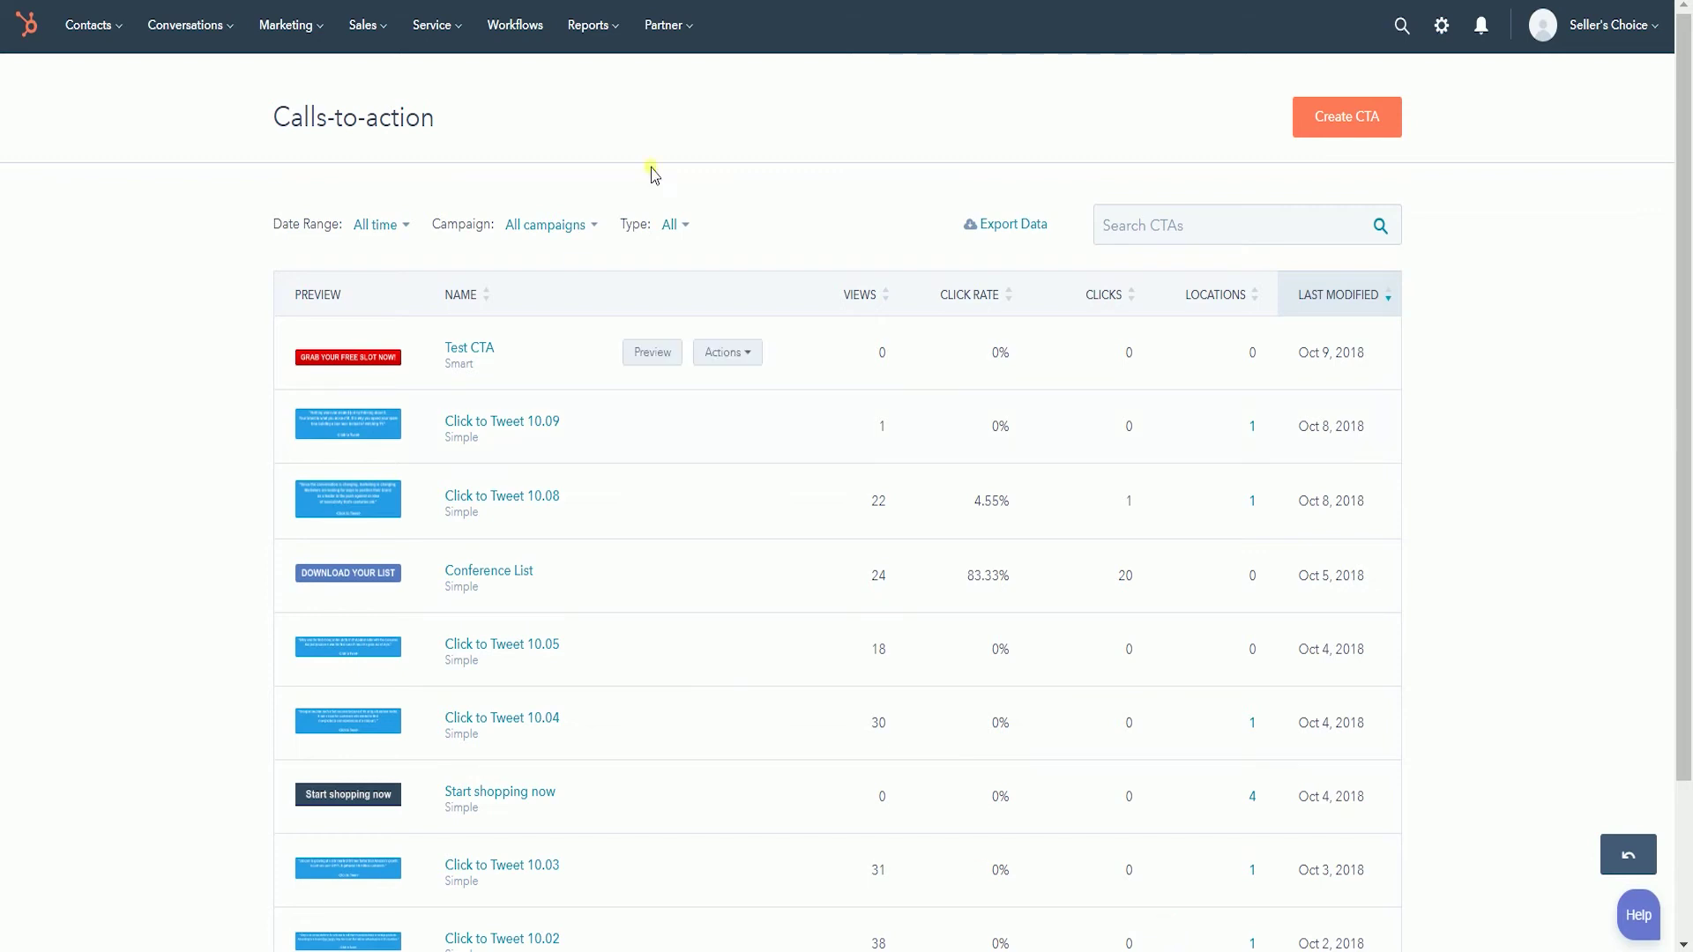
mouse_move(404, 362)
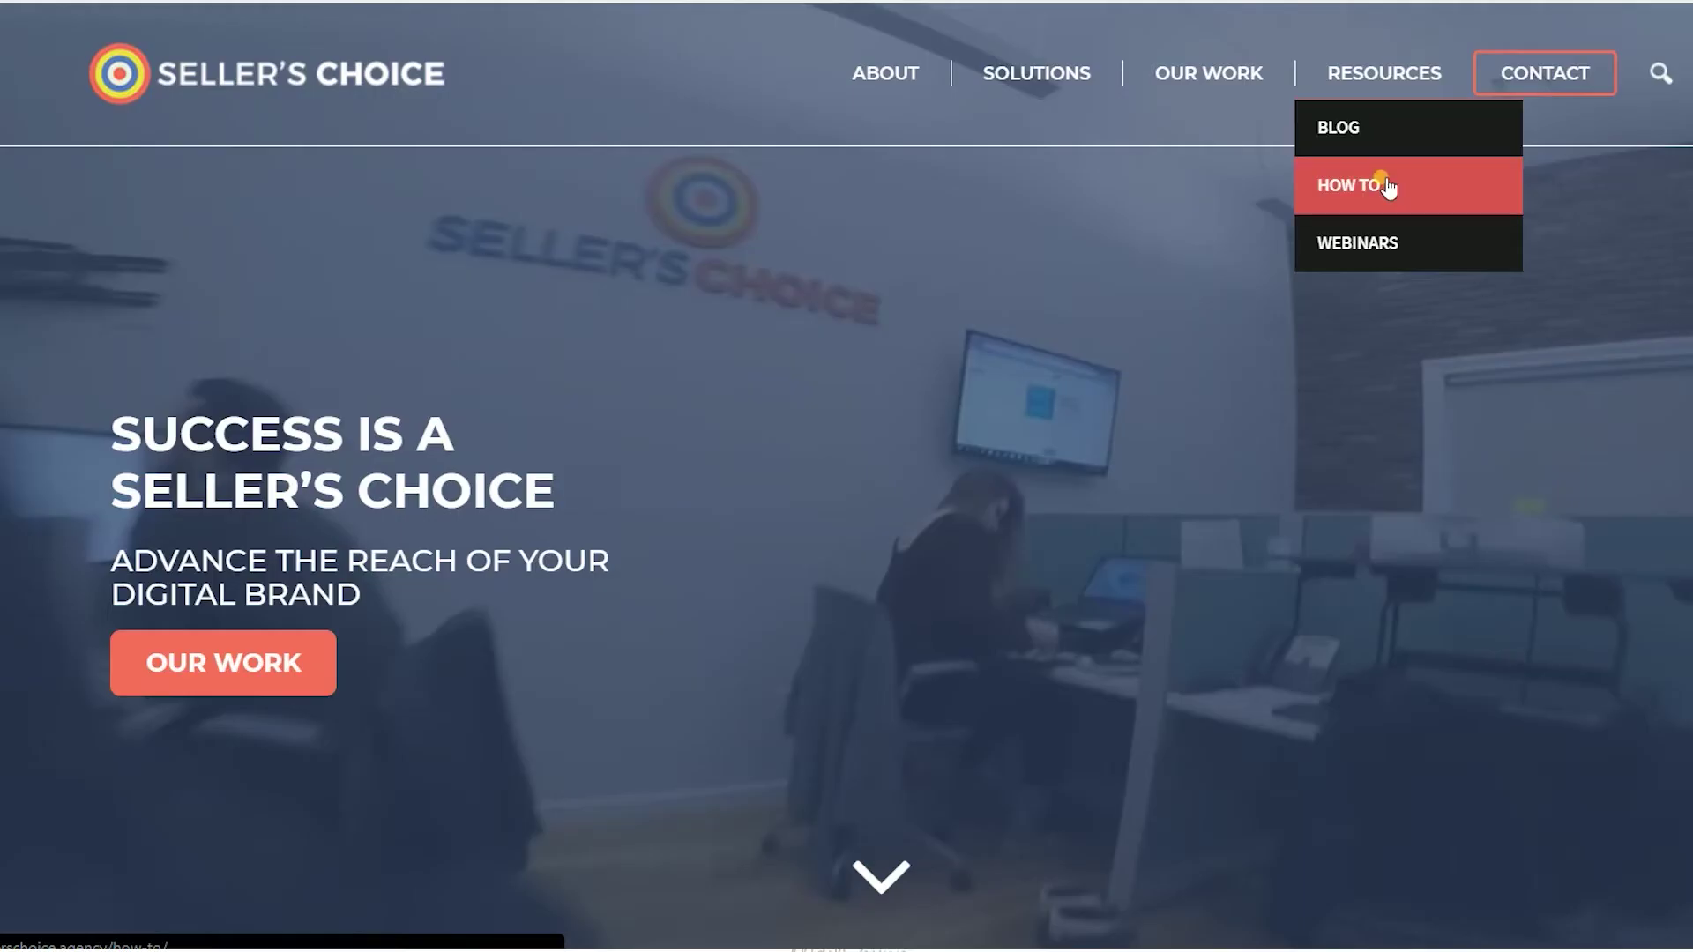
Open the How To resources page on the Seller's Choice website and look through its articles
left_click(1387, 181)
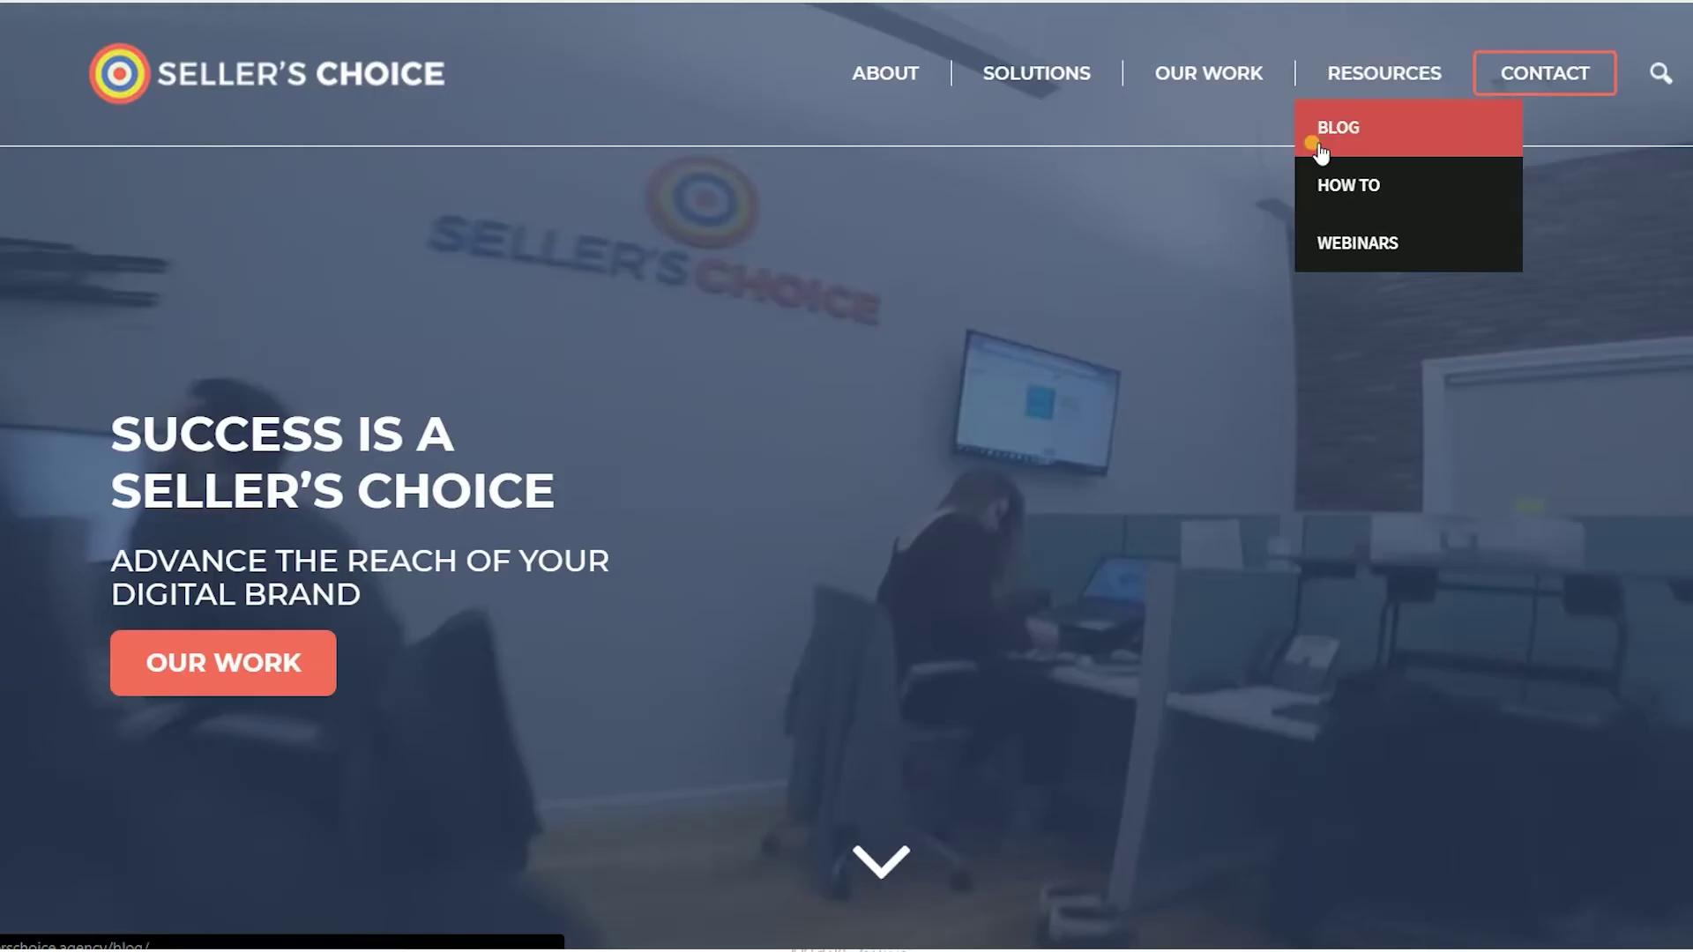
scroll(1293, 347, "down", 7)
scroll(1296, 352, "up", 7)
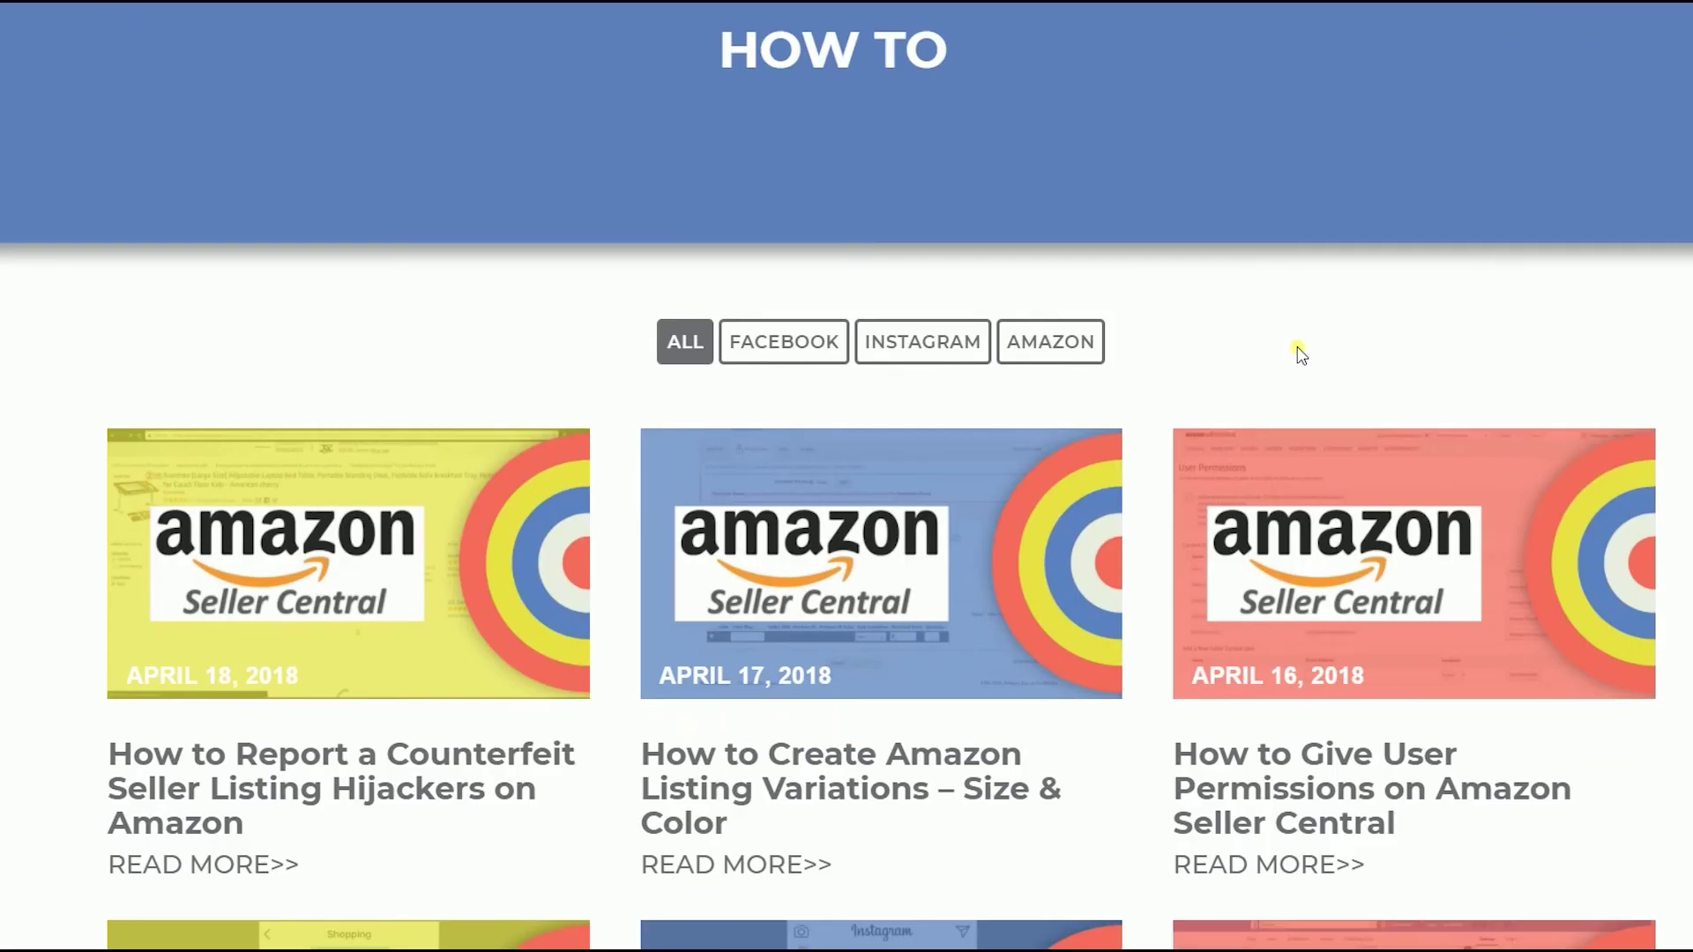
Open the Webinars resources page and look over the Amazon PPC webinar details
mouse_move(1435, 68)
left_click(1377, 246)
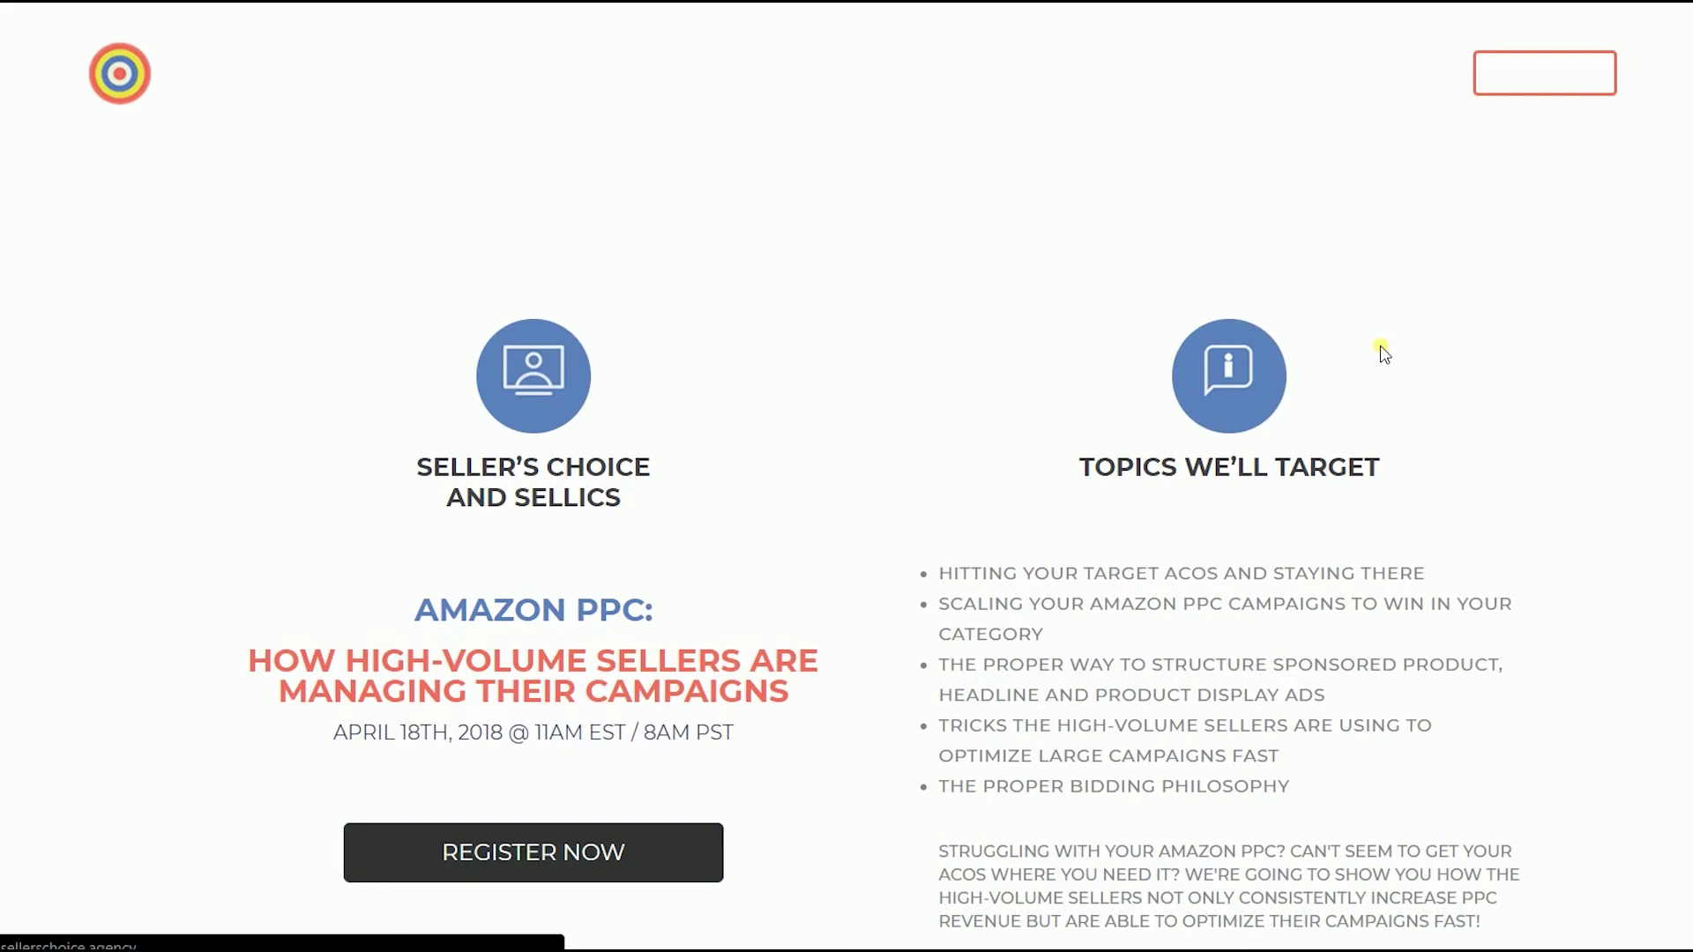
scroll(1382, 355, "down", 7)
scroll(1441, 200, "up", 7)
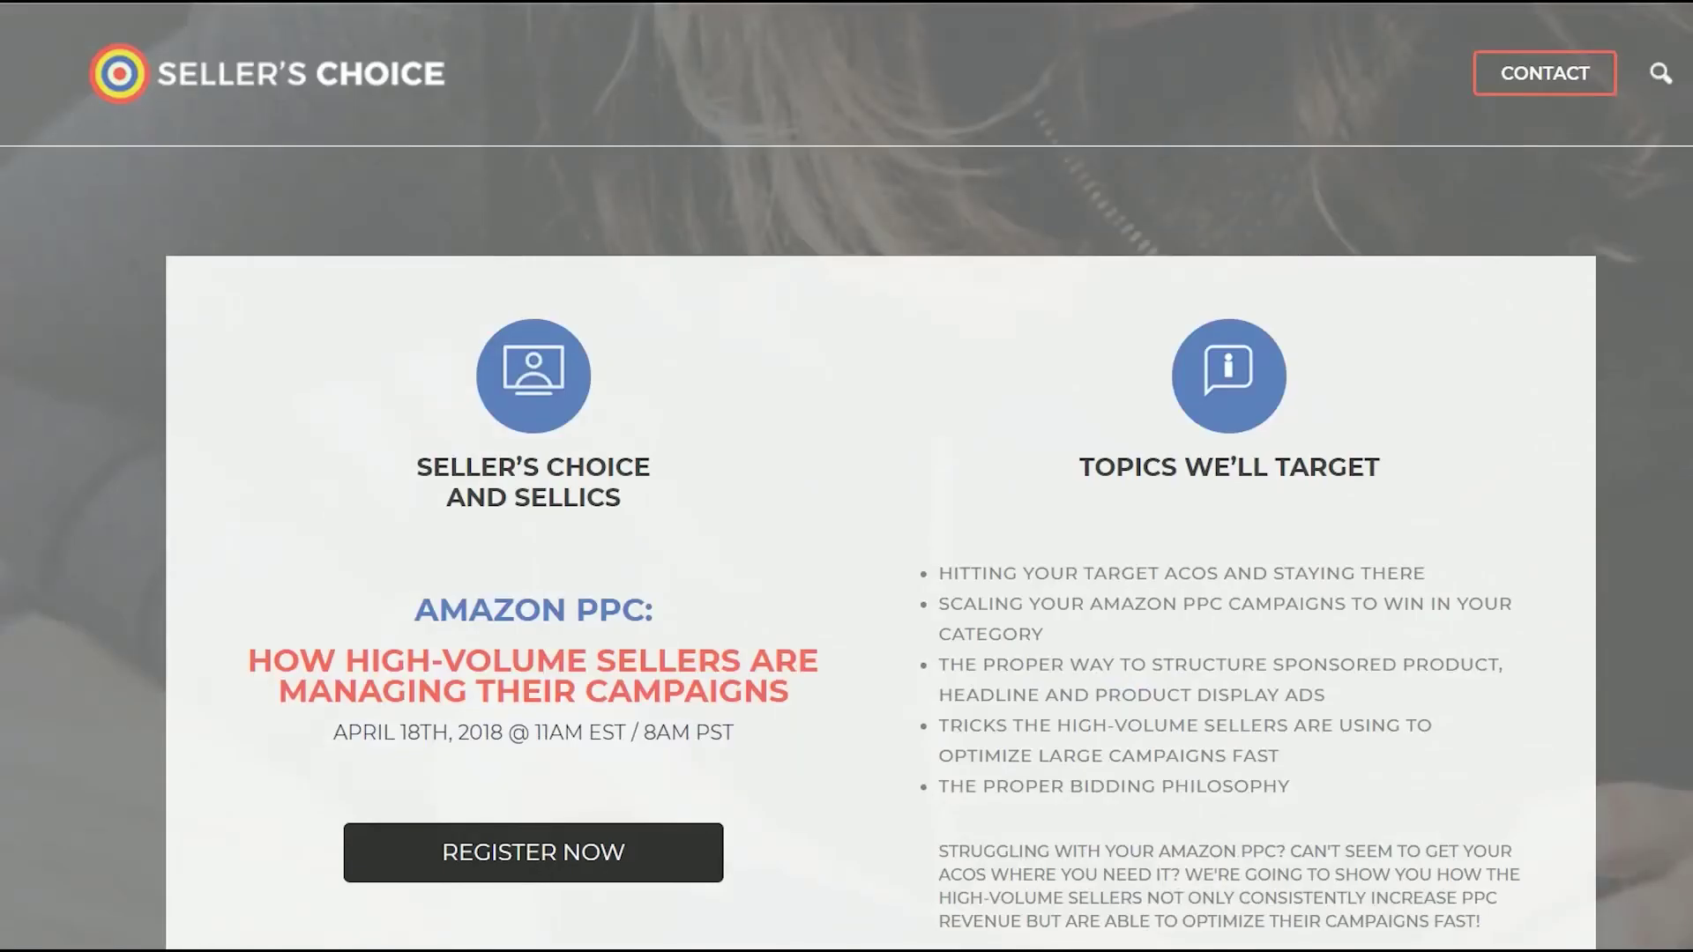
Go back to the How To page, open the Blog page from there, and browse its posts
key("alt+Left")
mouse_move(1369, 84)
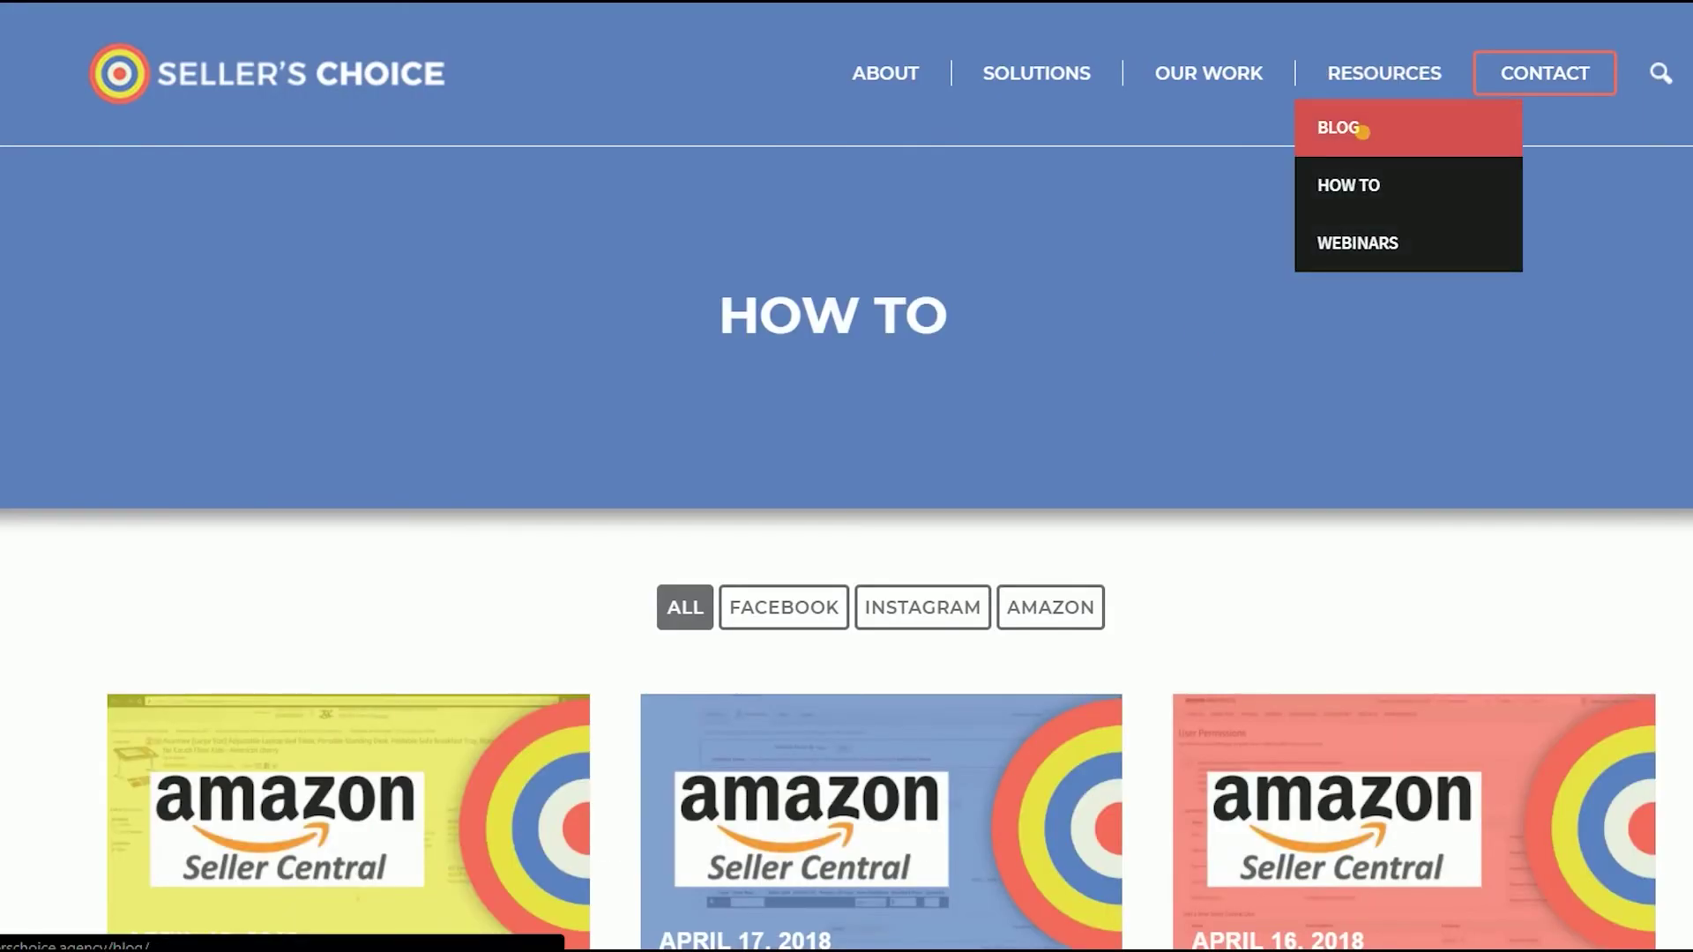
left_click(1363, 132)
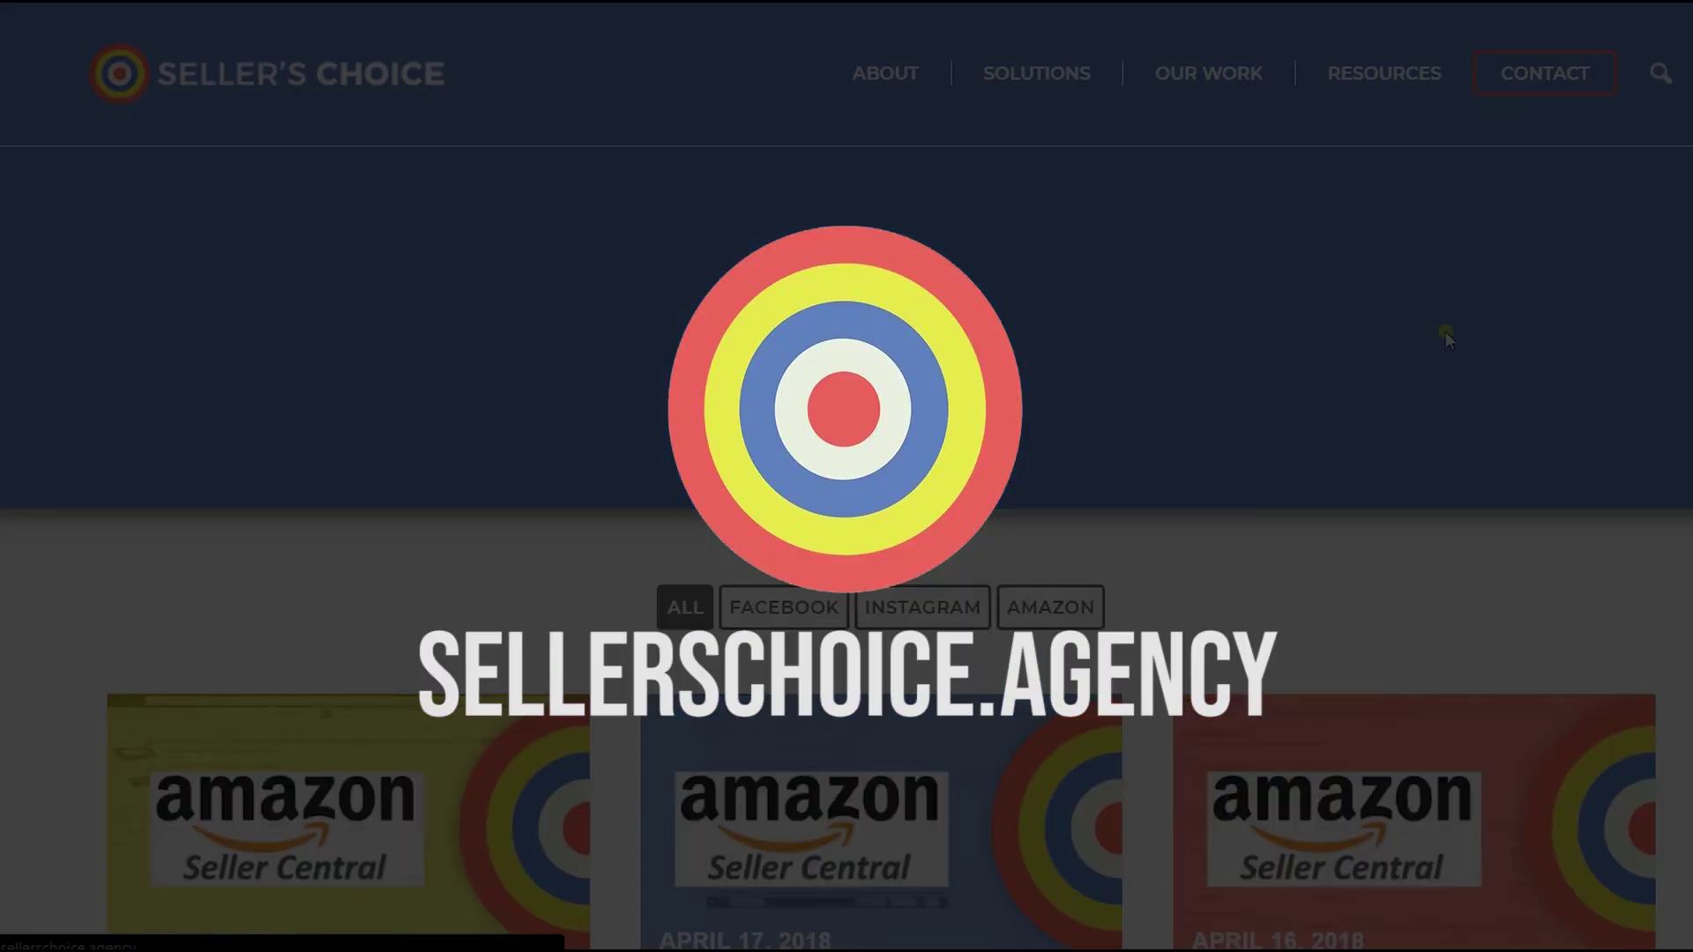
scroll(1446, 333, "down", 10)
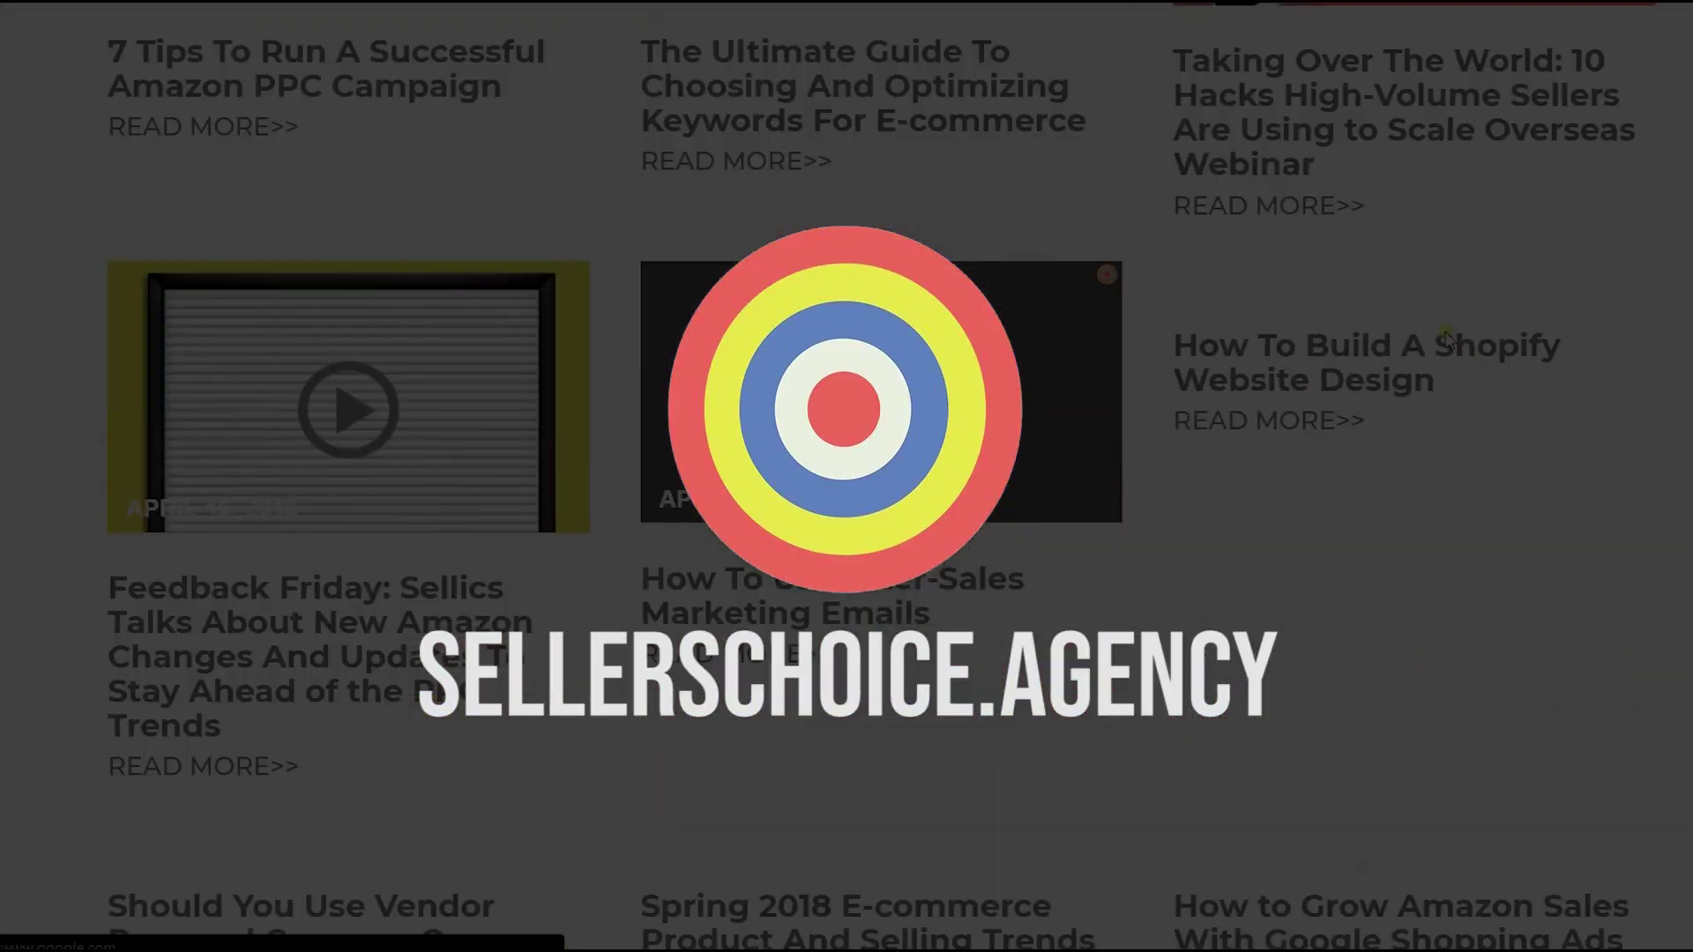
scroll(1446, 334, "up", 10)
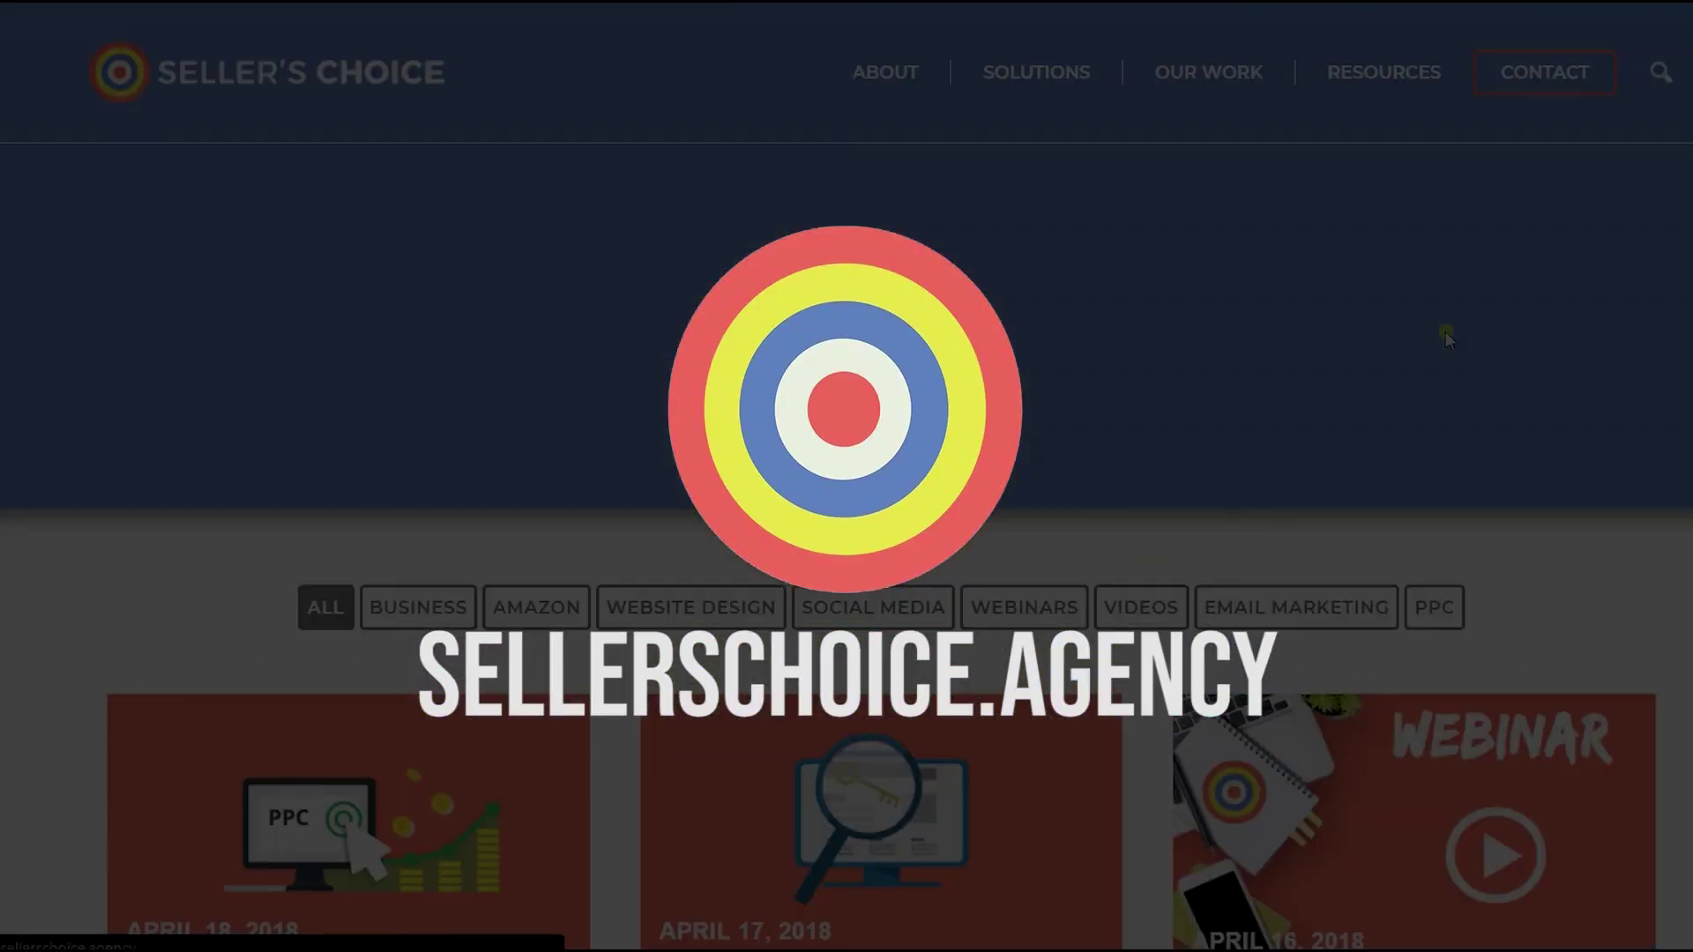